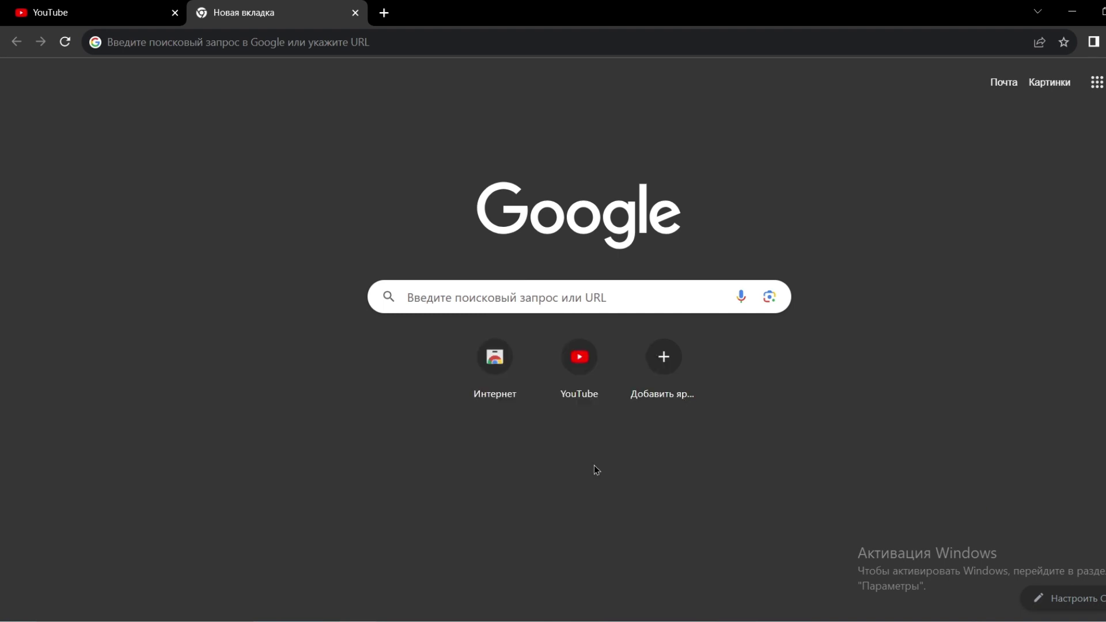
# Search 'adobe' in the Windows Start menu and launch Adobe Express
pyautogui.press('super')
pyautogui.write('adobe')
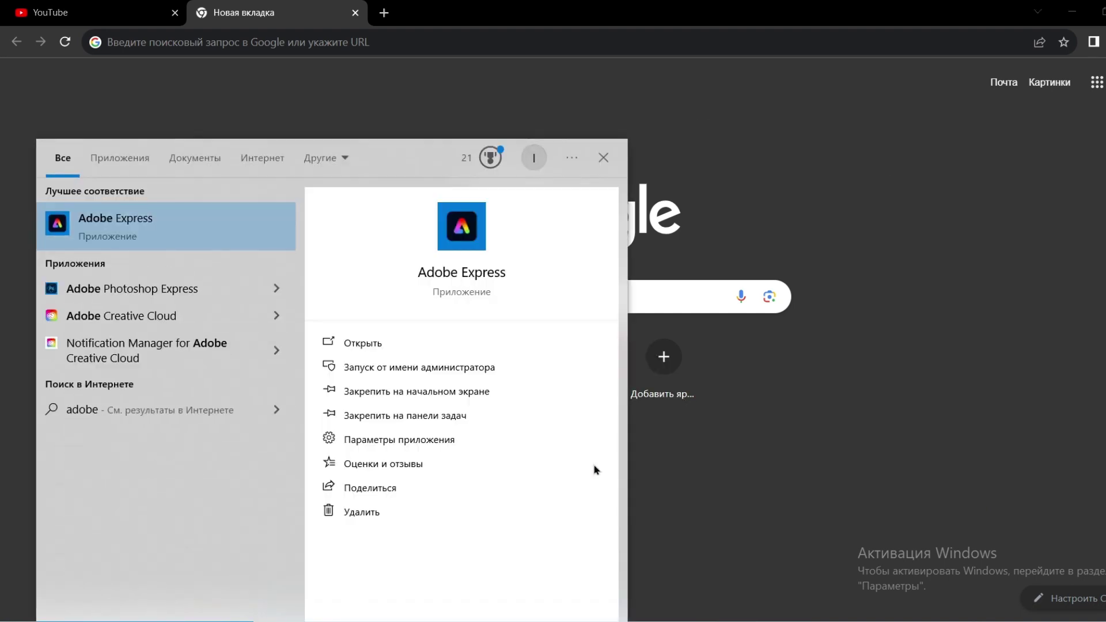
pyautogui.press('Return')
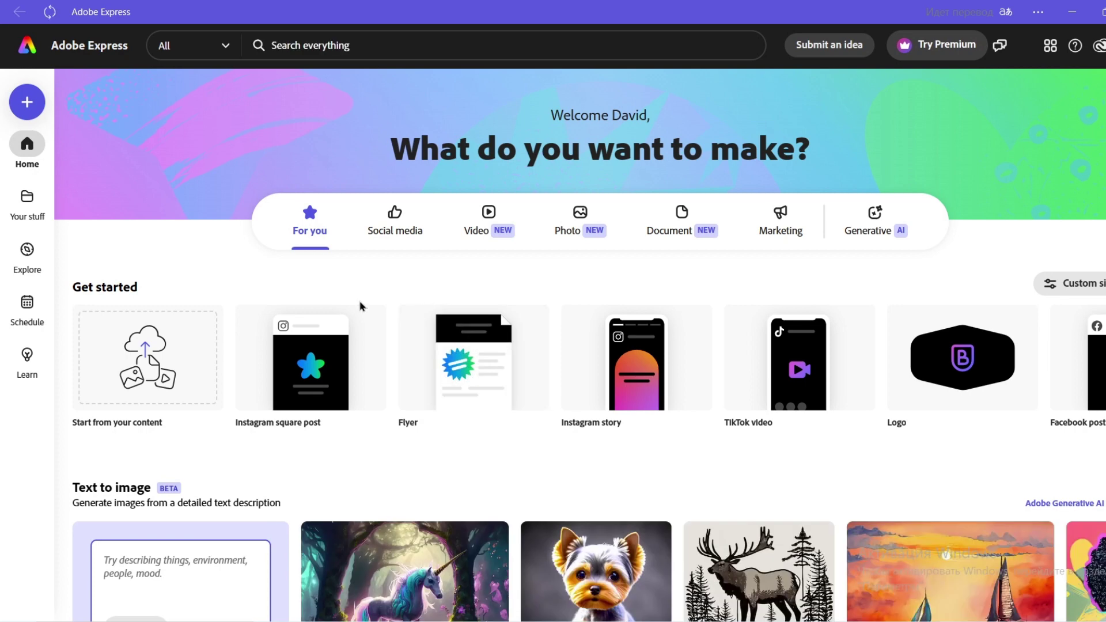
pyautogui.moveTo(310, 357)
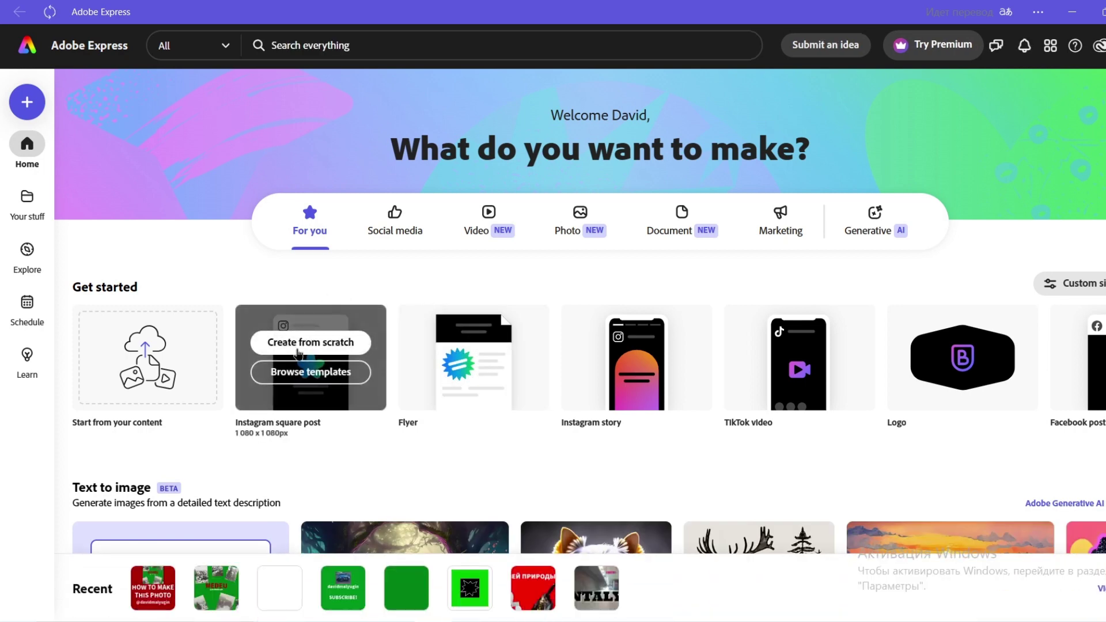
# Create a blank Instagram square post and rename the design '12+us'
pyautogui.click(298, 353)
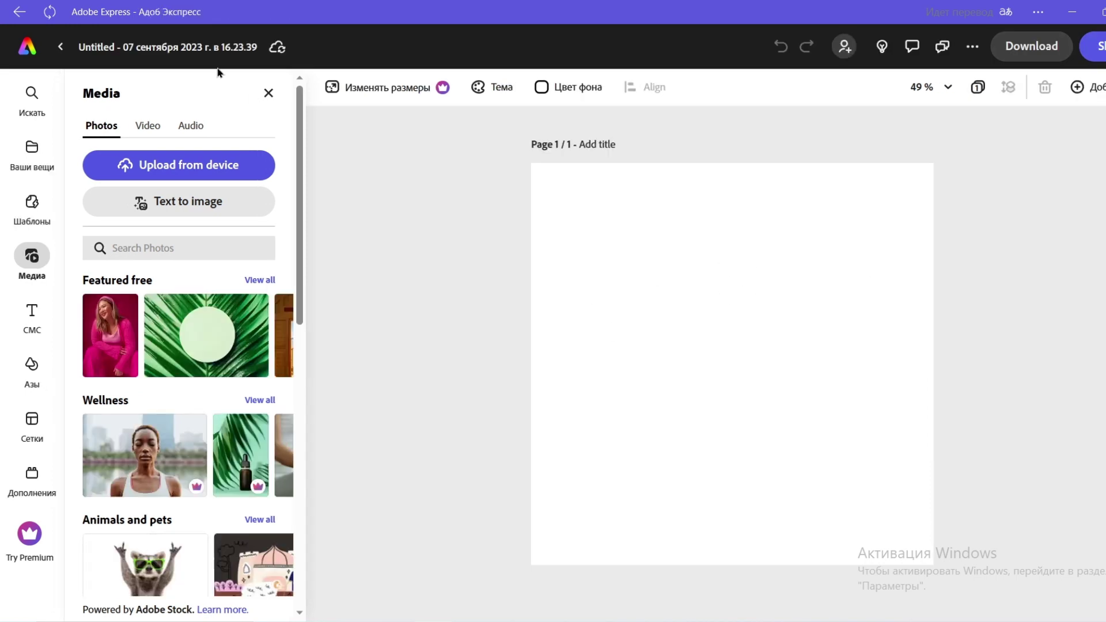
pyautogui.click(233, 49)
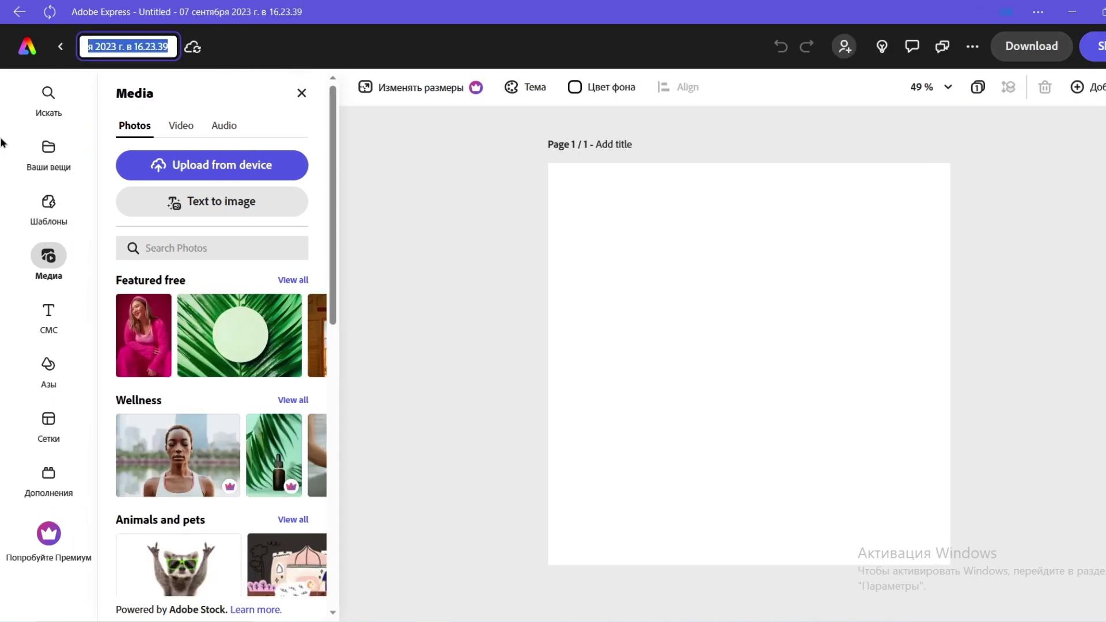
pyautogui.write('12pl')
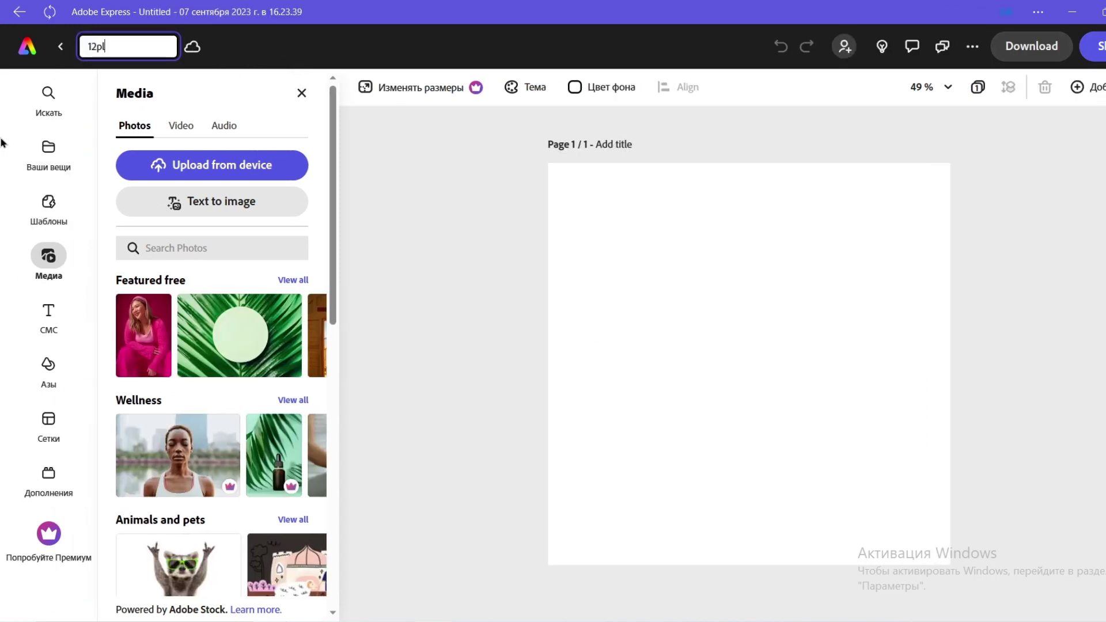
pyautogui.press('BackSpace')
pyautogui.press('BackSpace')
pyautogui.write('+us')
pyautogui.click(301, 54)
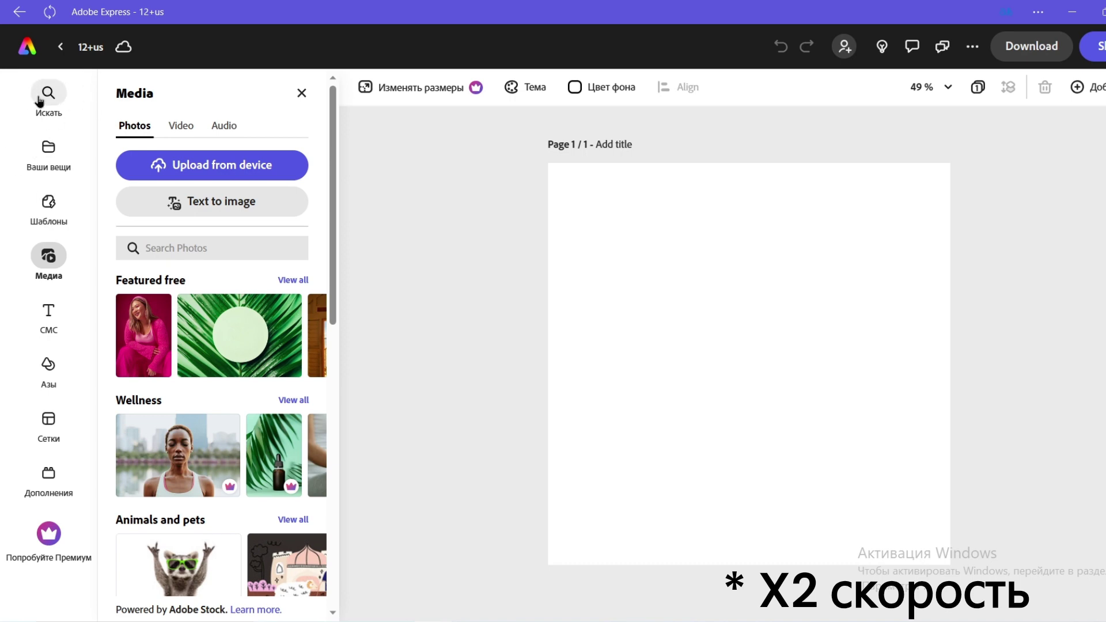
# Browse the sidebar panels: Search, Your stuff, Templates, Text, Elements, Grids and Add-ons
pyautogui.click(39, 101)
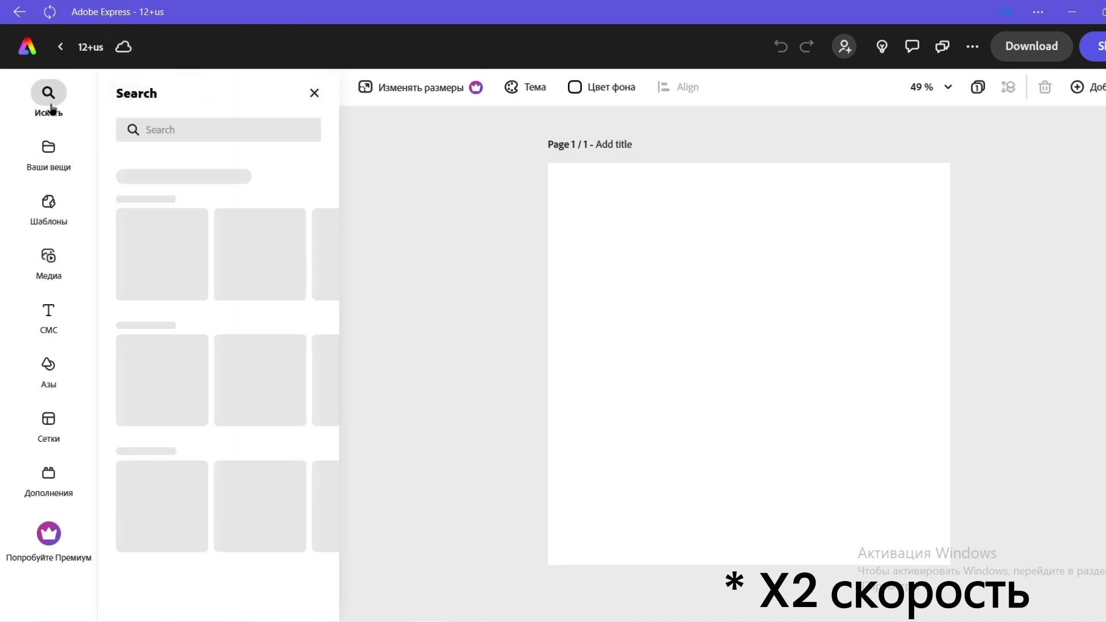
pyautogui.click(49, 149)
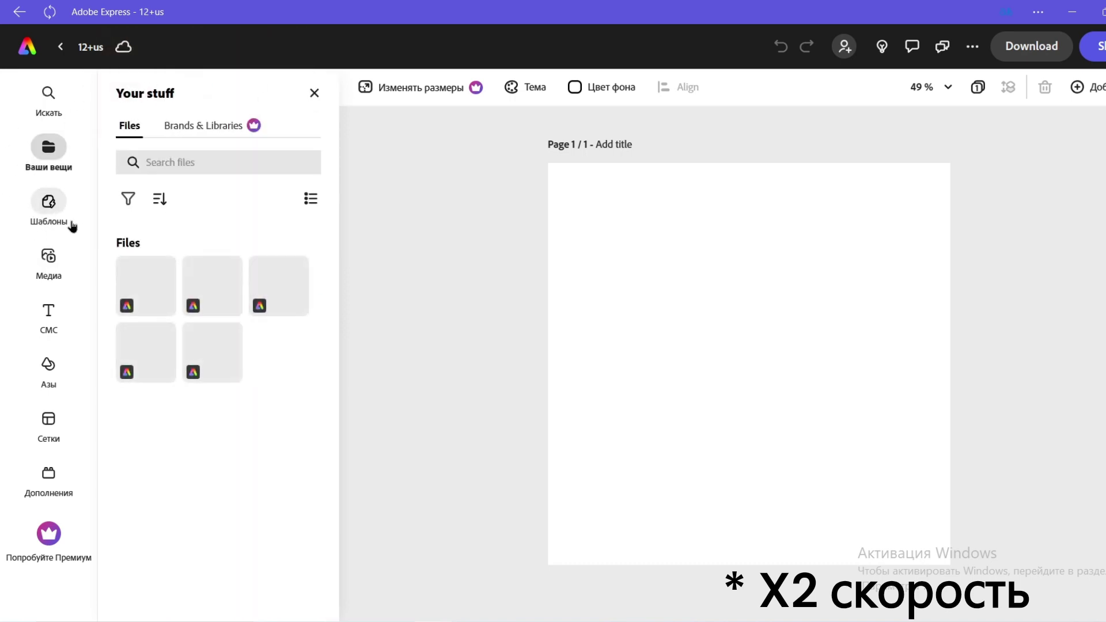
pyautogui.click(49, 203)
pyautogui.click(53, 323)
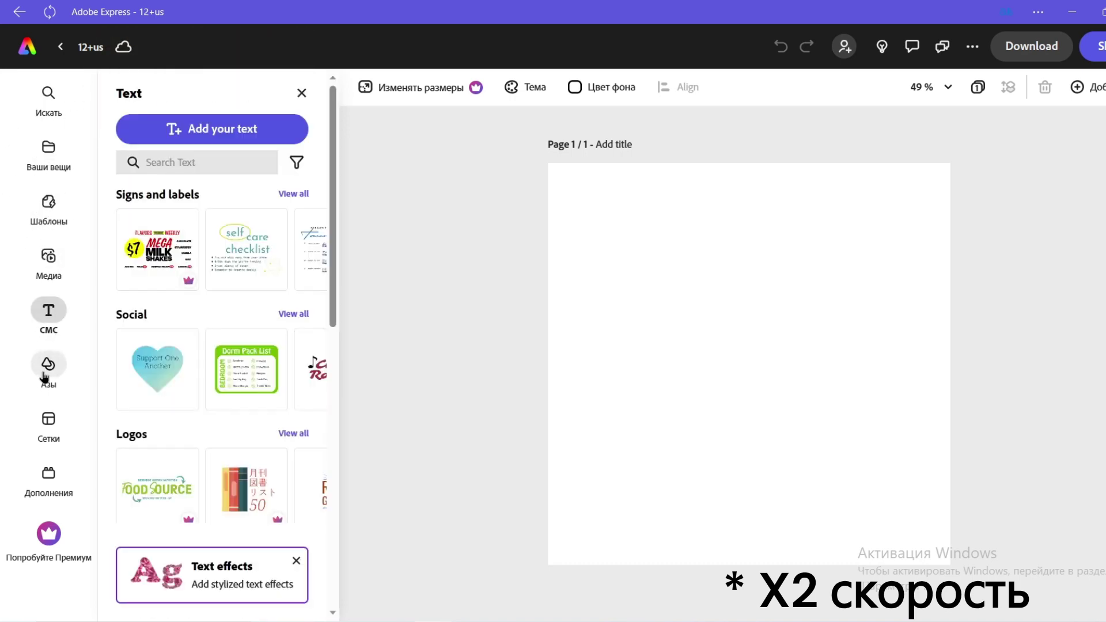
pyautogui.click(48, 364)
pyautogui.click(48, 418)
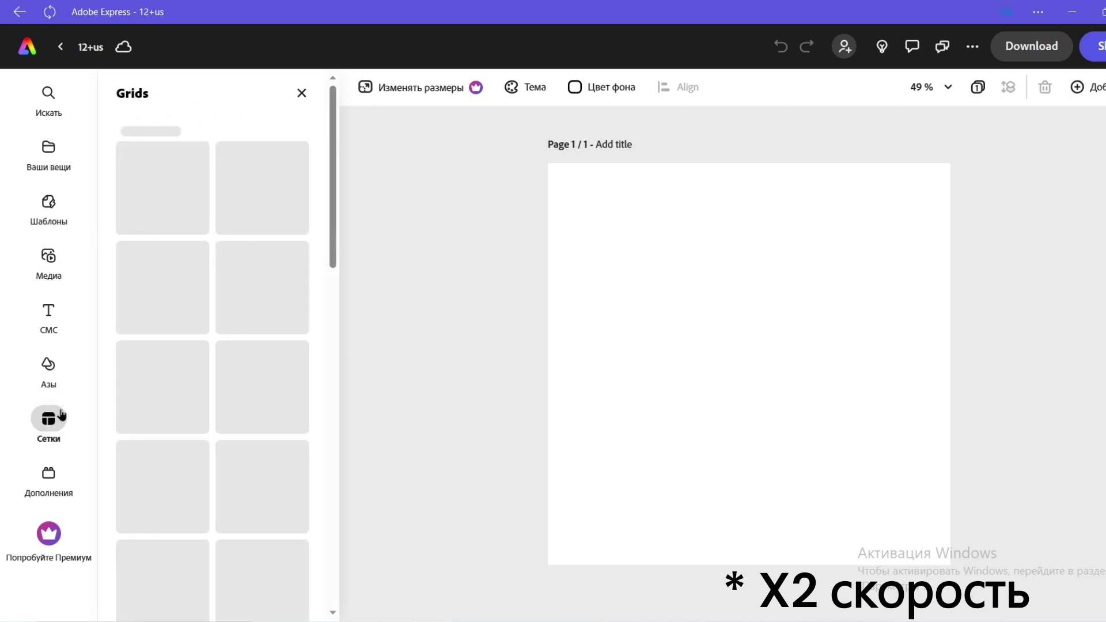
pyautogui.click(48, 473)
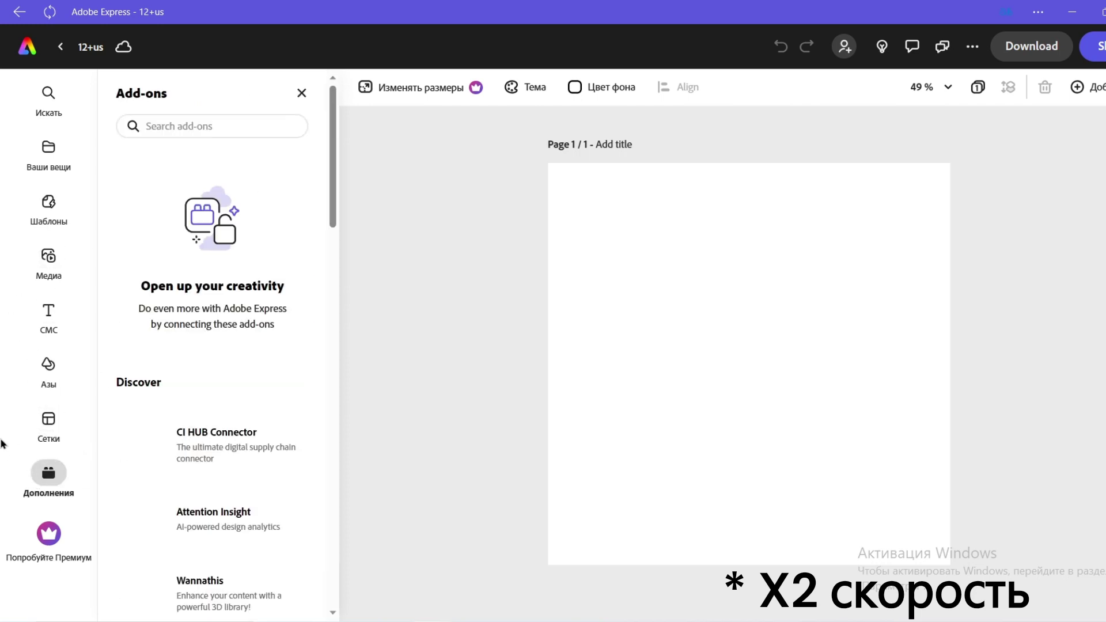
# Scroll through the Add-ons list, then close the side panel
pyautogui.scroll(-3, 202, 363)
pyautogui.scroll(-5, 196, 363)
pyautogui.scroll(-5, 173, 360)
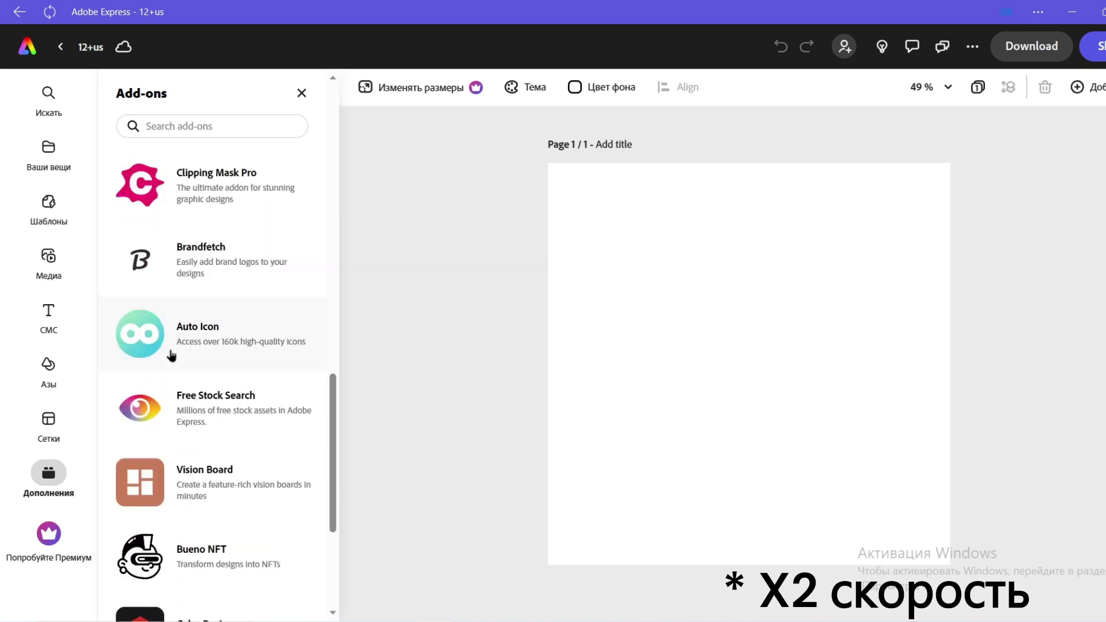
pyautogui.scroll(-3, 149, 353)
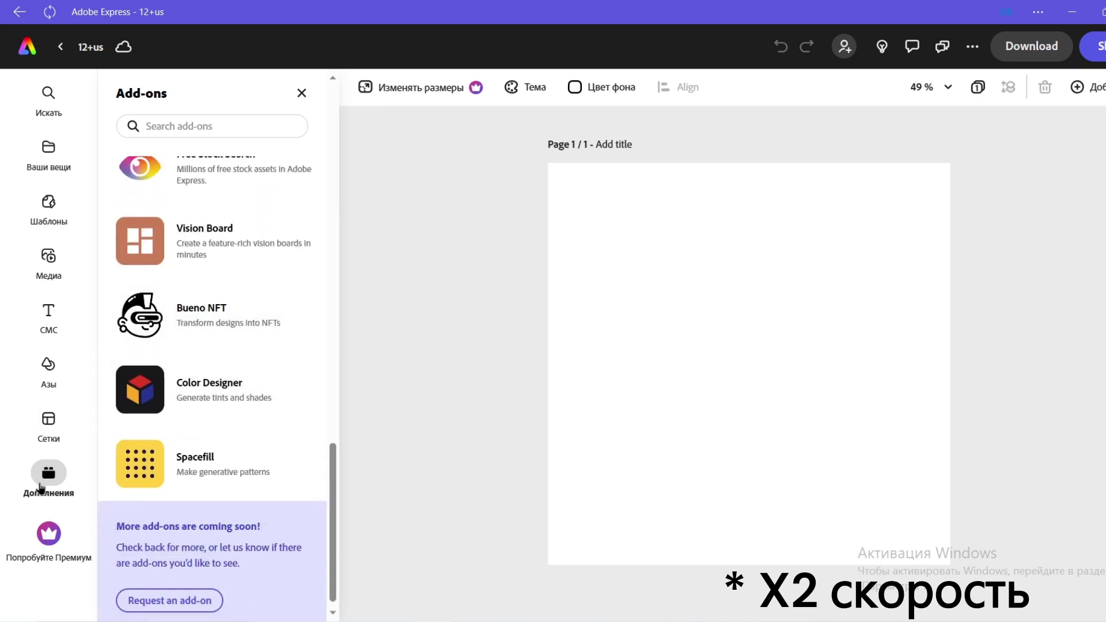
pyautogui.click(301, 93)
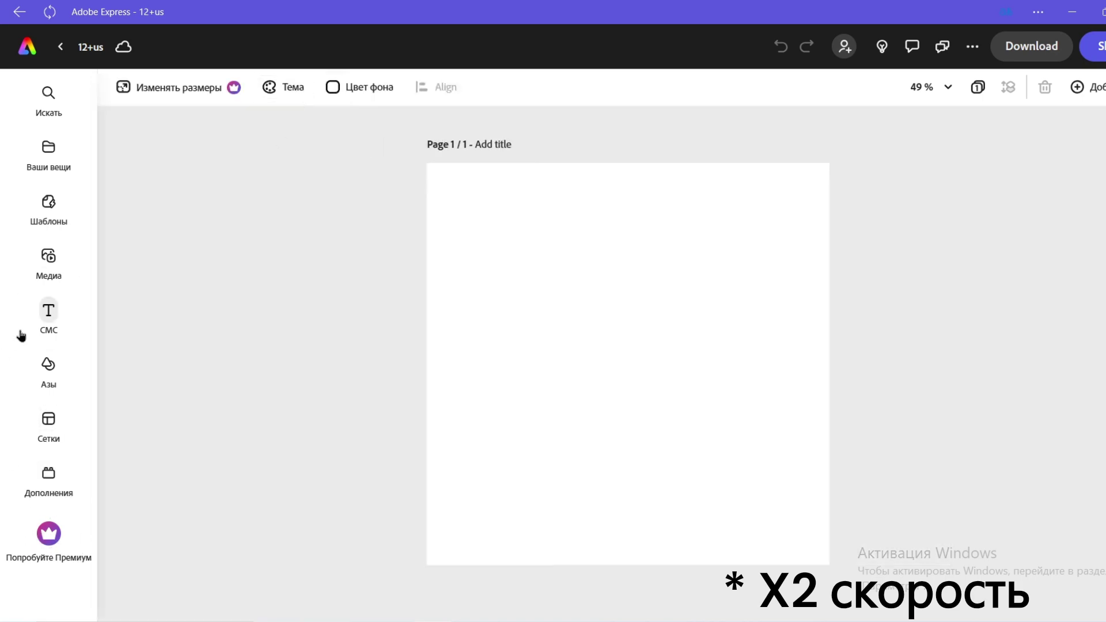
# Search the Shapes category for 'circle' and add the outlined grey circle to the page
pyautogui.click(48, 365)
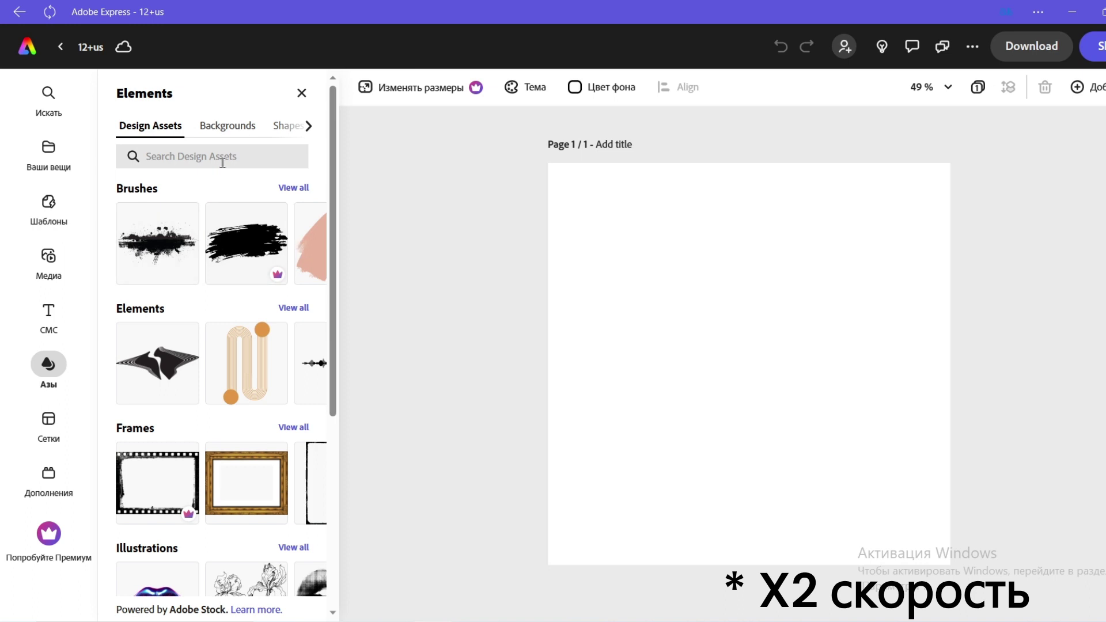
pyautogui.click(307, 127)
pyautogui.click(244, 127)
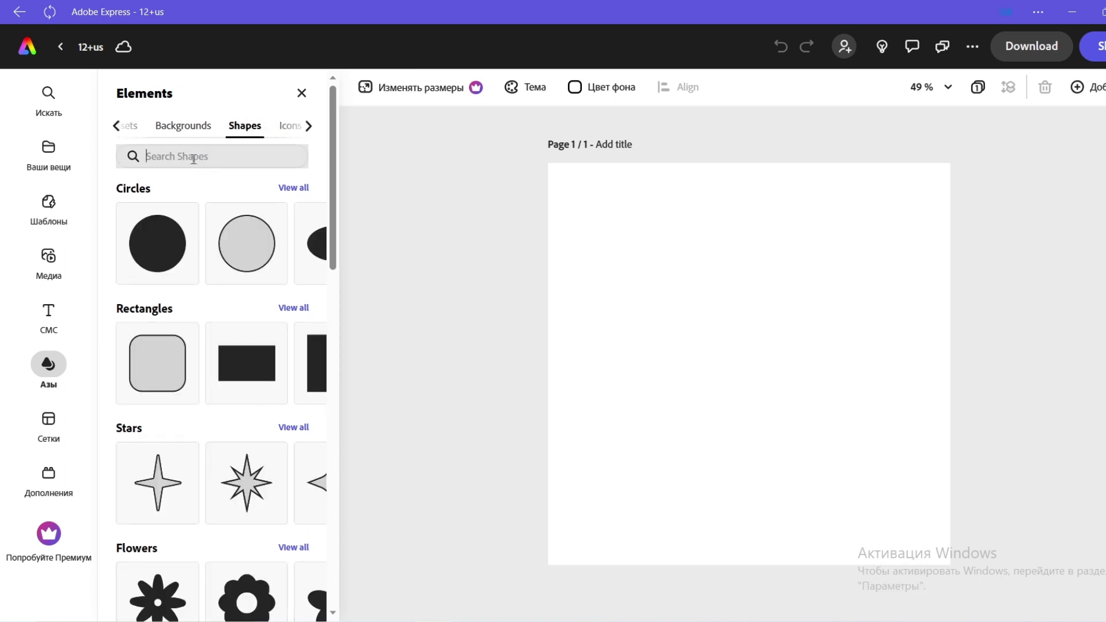
pyautogui.write('circle')
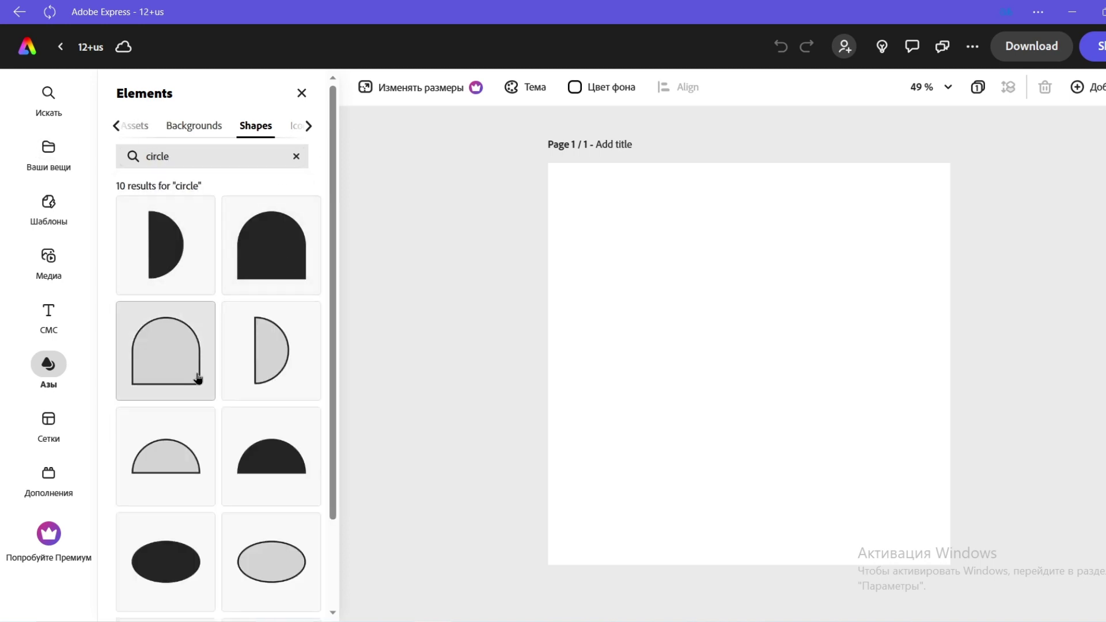
pyautogui.scroll(-2, 202, 392)
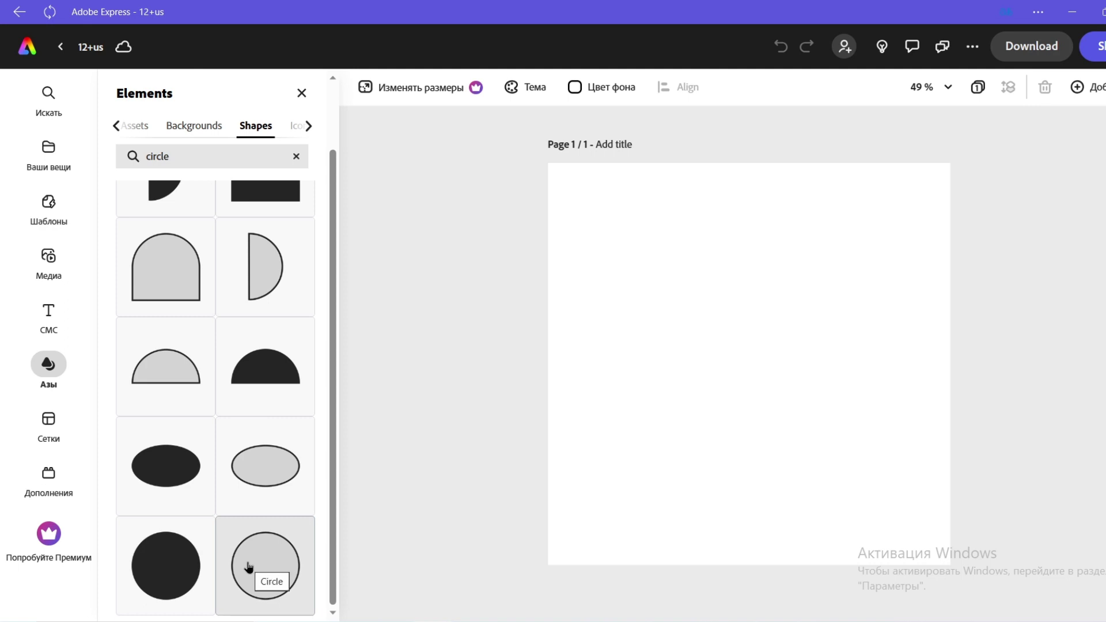
pyautogui.click(249, 568)
pyautogui.click(772, 369)
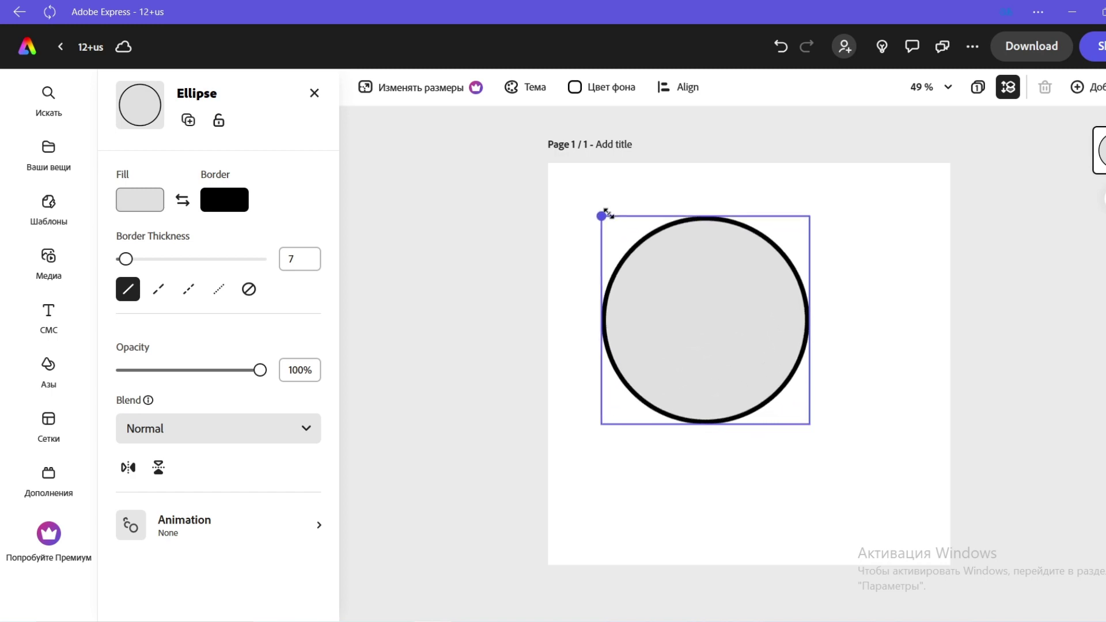
# Drag the circle's corners outward to fill most of the page and snap it to the centre
pyautogui.moveTo(689, 303); pyautogui.dragTo(590, 205)
pyautogui.moveTo(810, 425); pyautogui.dragTo(921, 536)
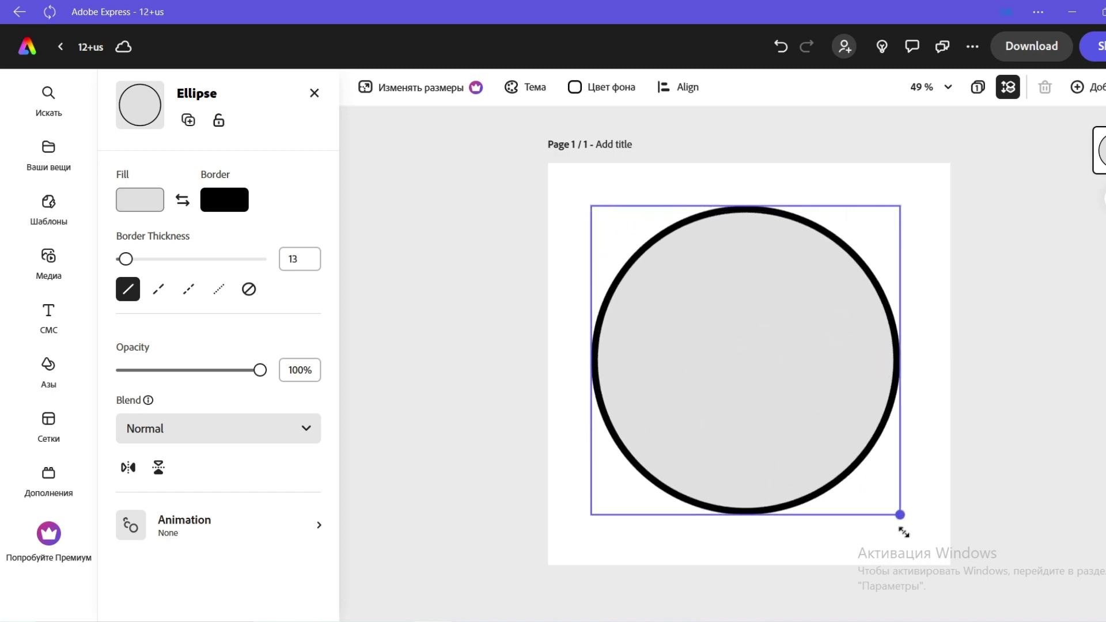
pyautogui.moveTo(723, 360); pyautogui.dragTo(720, 346)
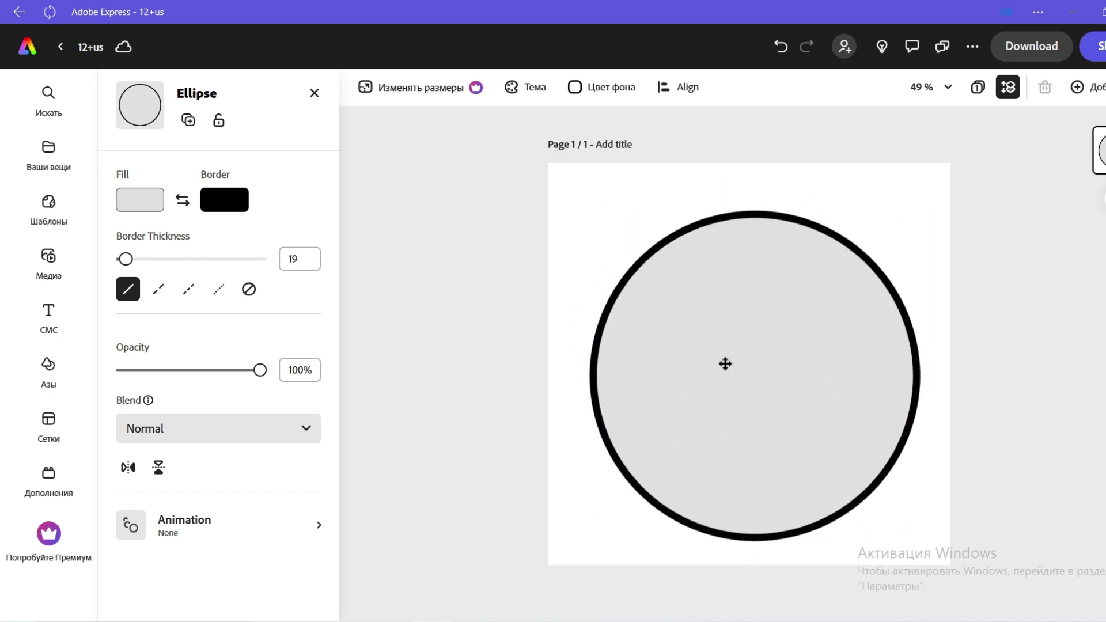
pyautogui.click(1011, 319)
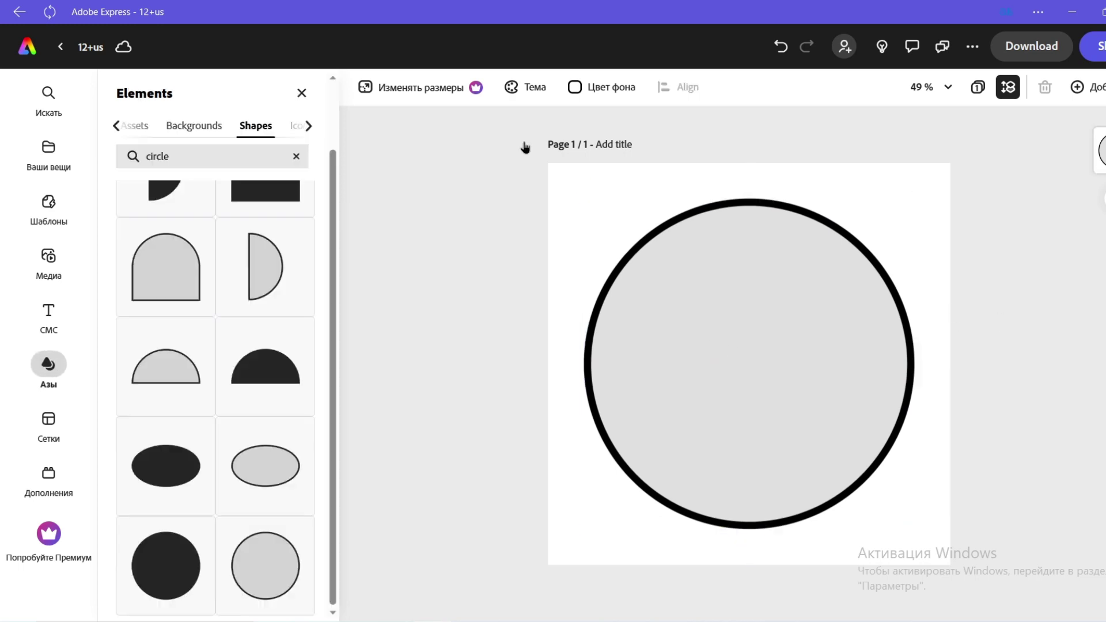
pyautogui.click(47, 311)
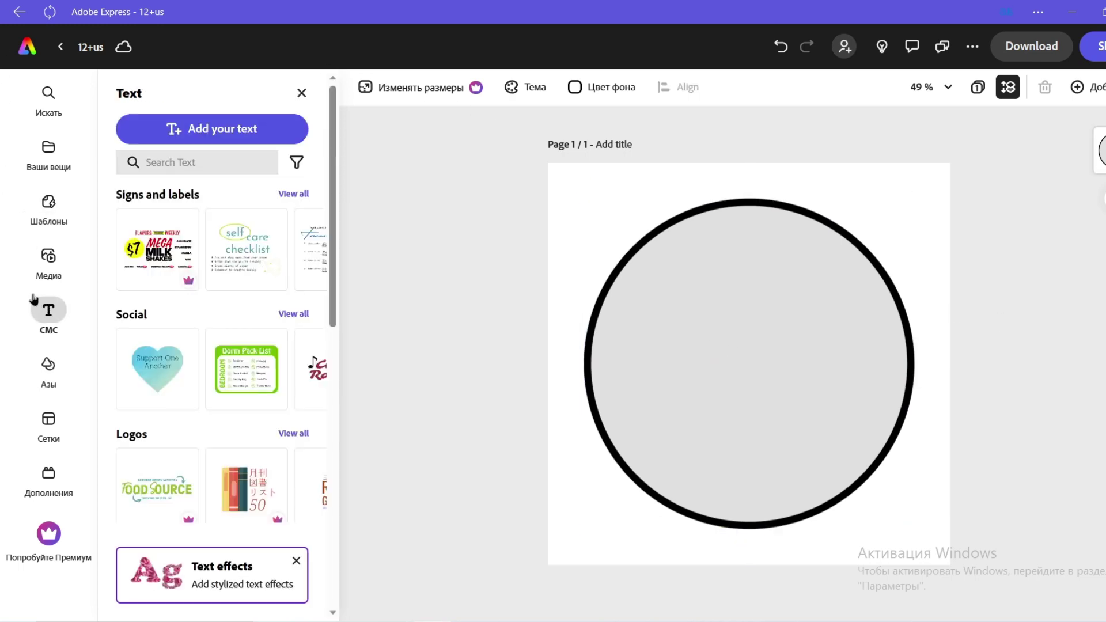
# Add a text box reading '12+' inside the circle
pyautogui.click(187, 137)
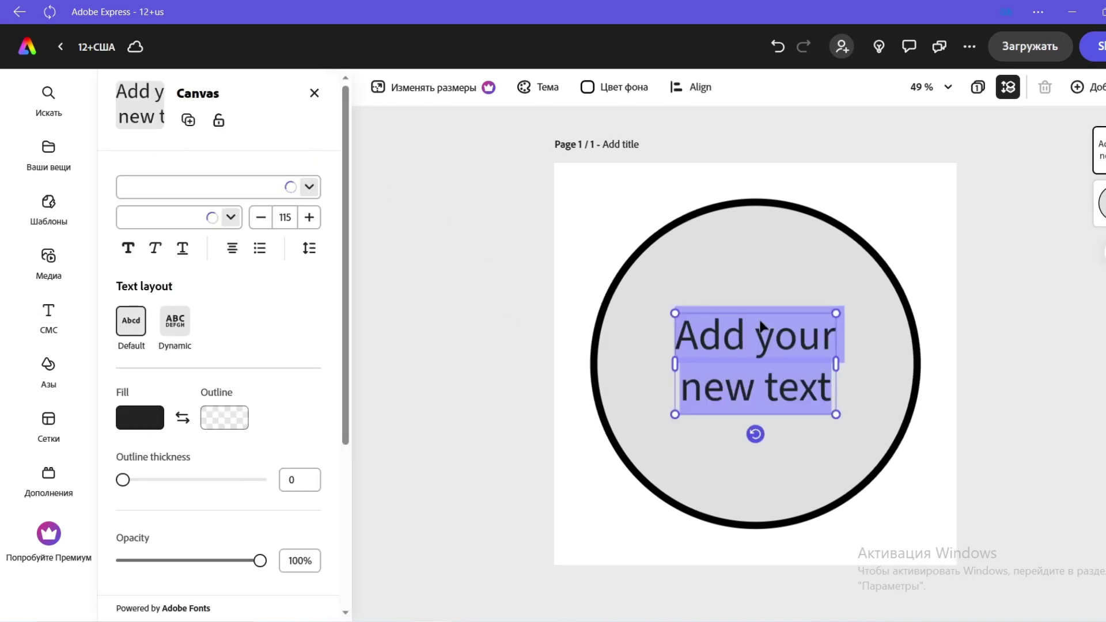
pyautogui.write('12')
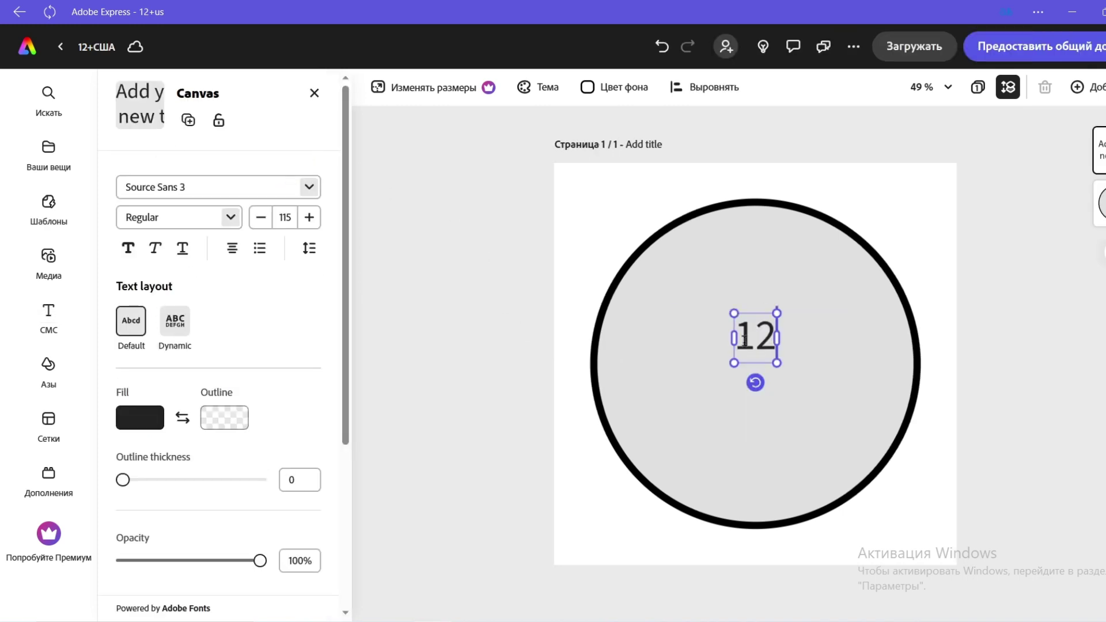
pyautogui.write('+')
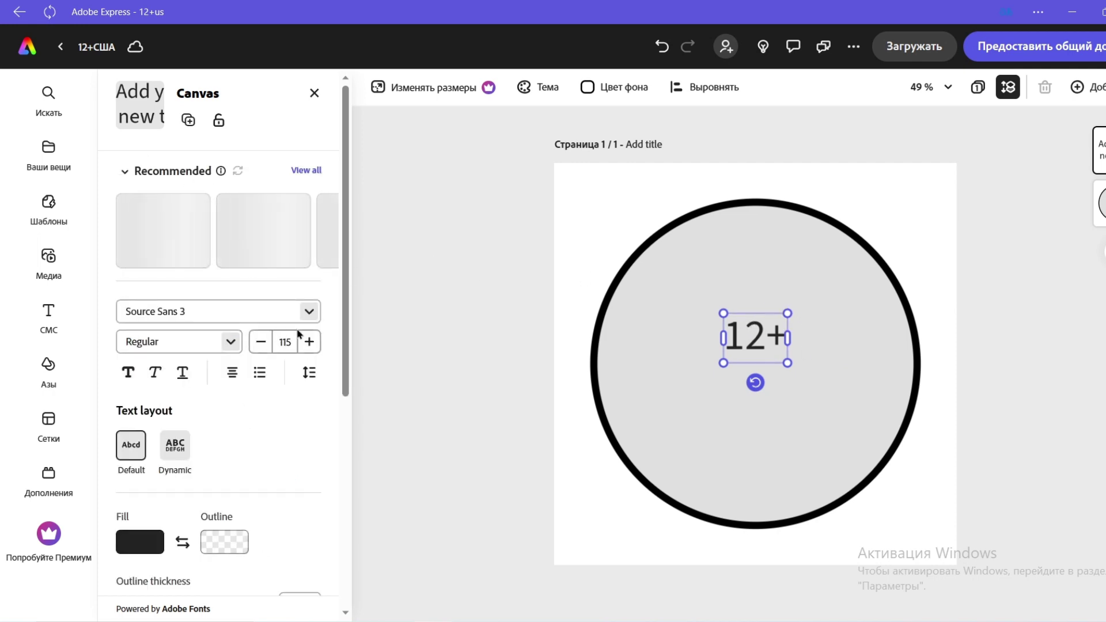
# Apply the thin Westgate style, then change the 12+ font to Source Sans Pro
pyautogui.click(188, 230)
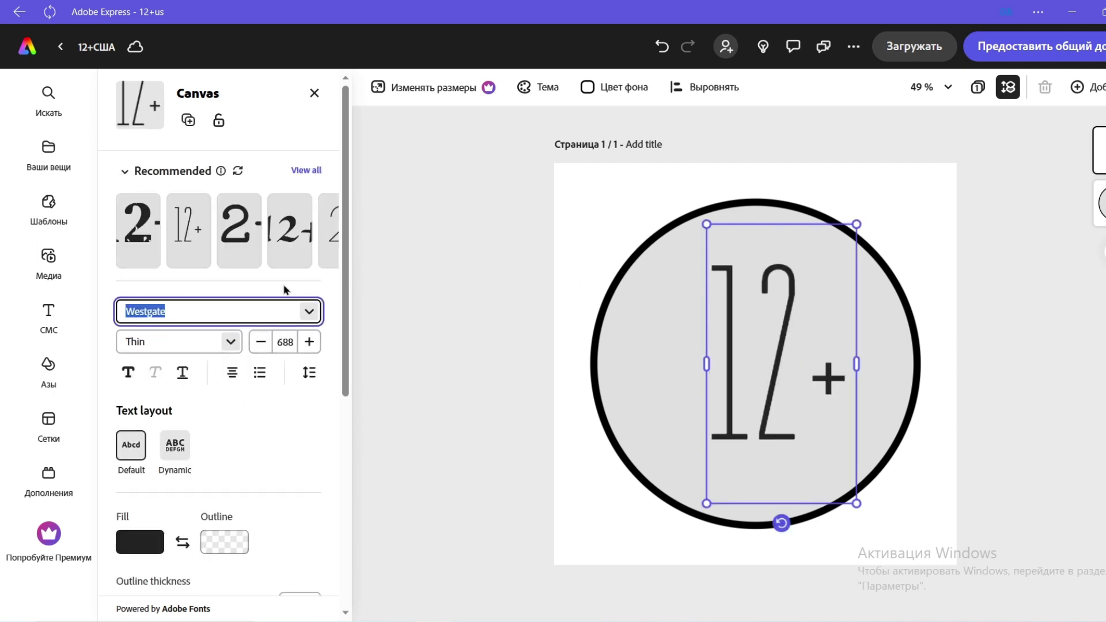
pyautogui.write('sou')
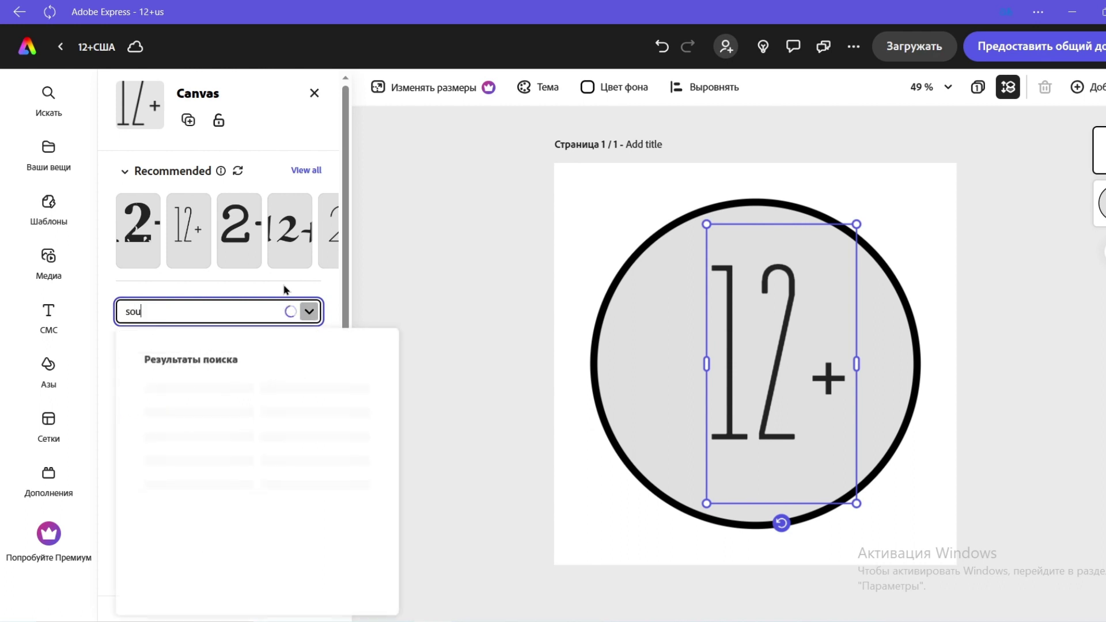
pyautogui.write('rce sans pr')
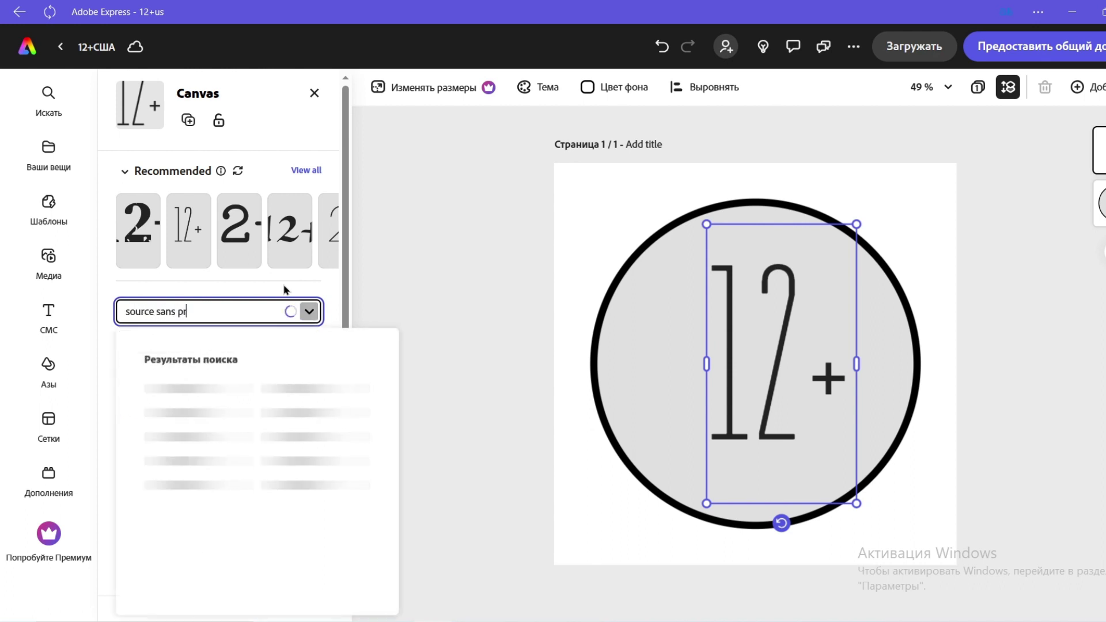
pyautogui.write('o')
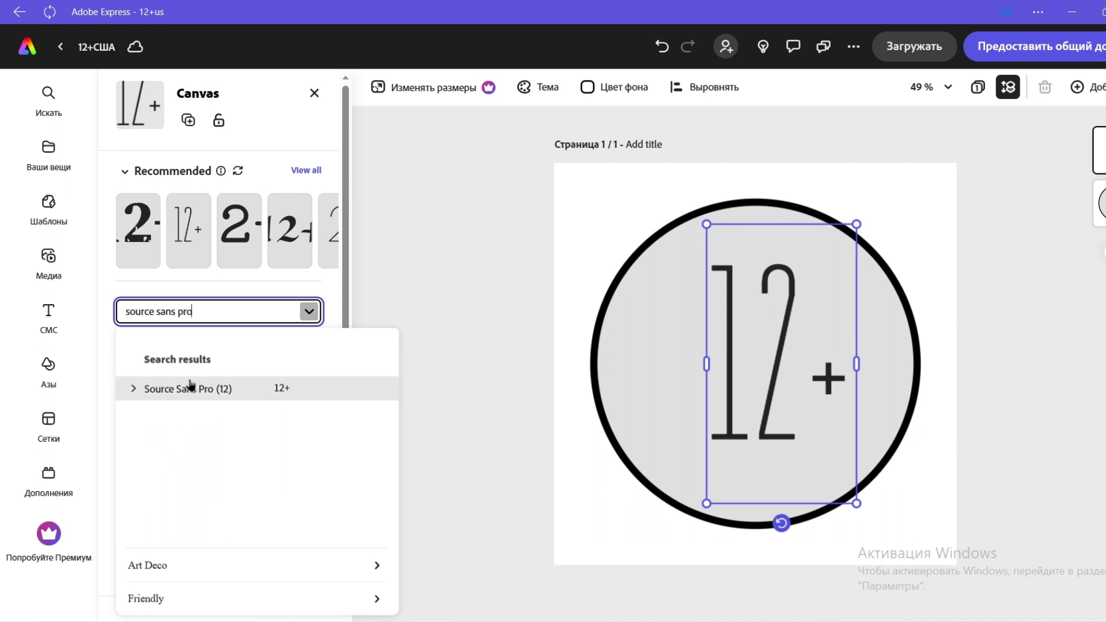
pyautogui.click(179, 389)
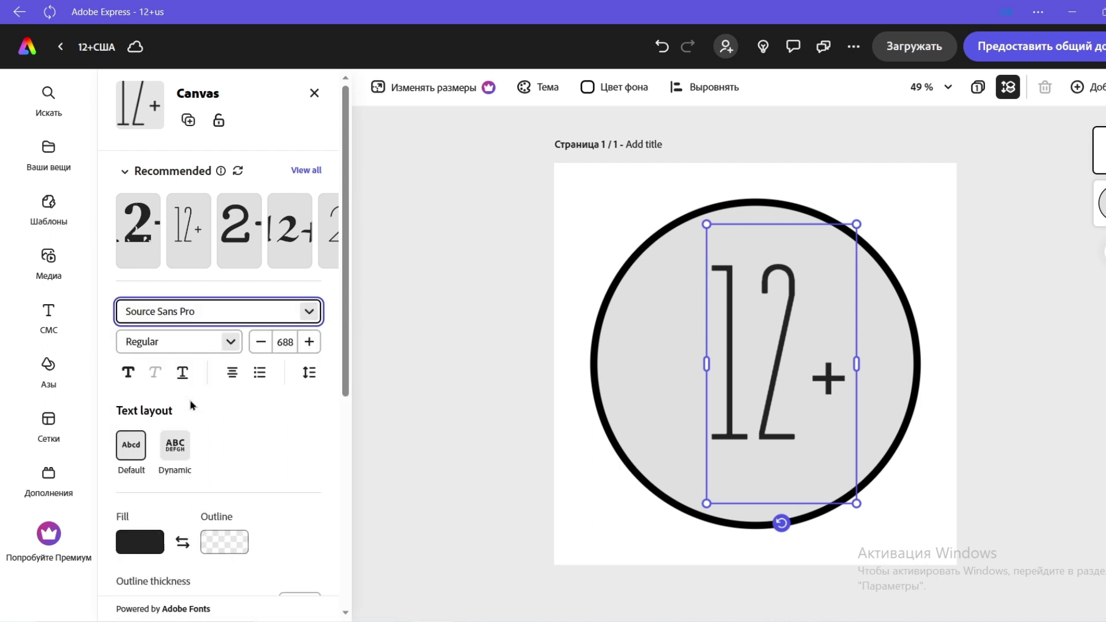
# Make the 12+ text bold, shrink it to fit, and centre it inside the circle
pyautogui.doubleClick(910, 363)
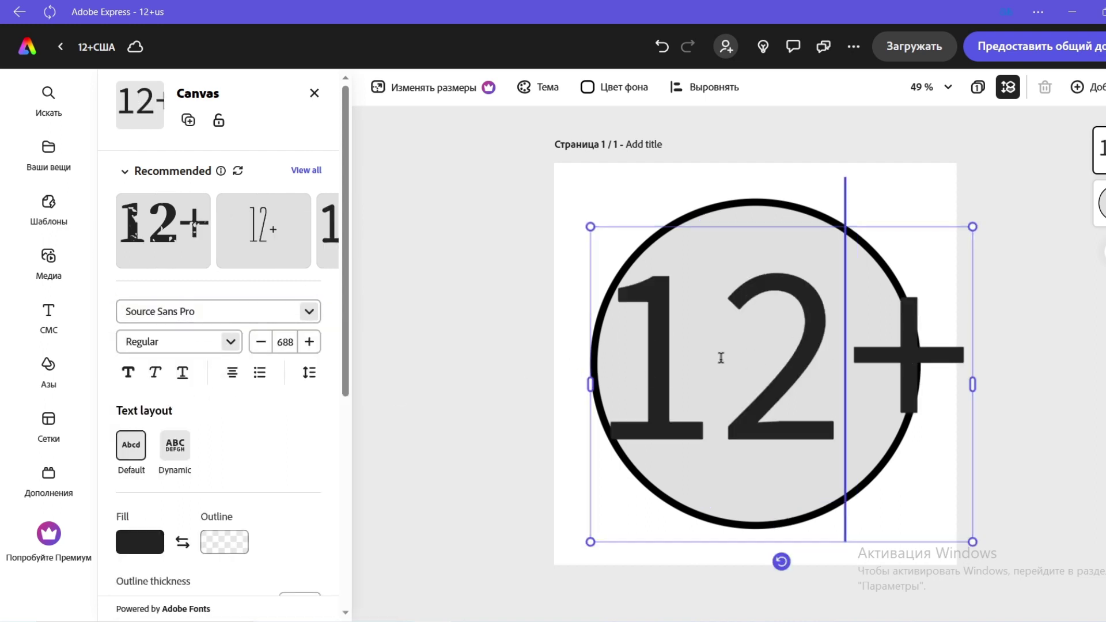
pyautogui.moveTo(629, 360); pyautogui.dragTo(912, 386)
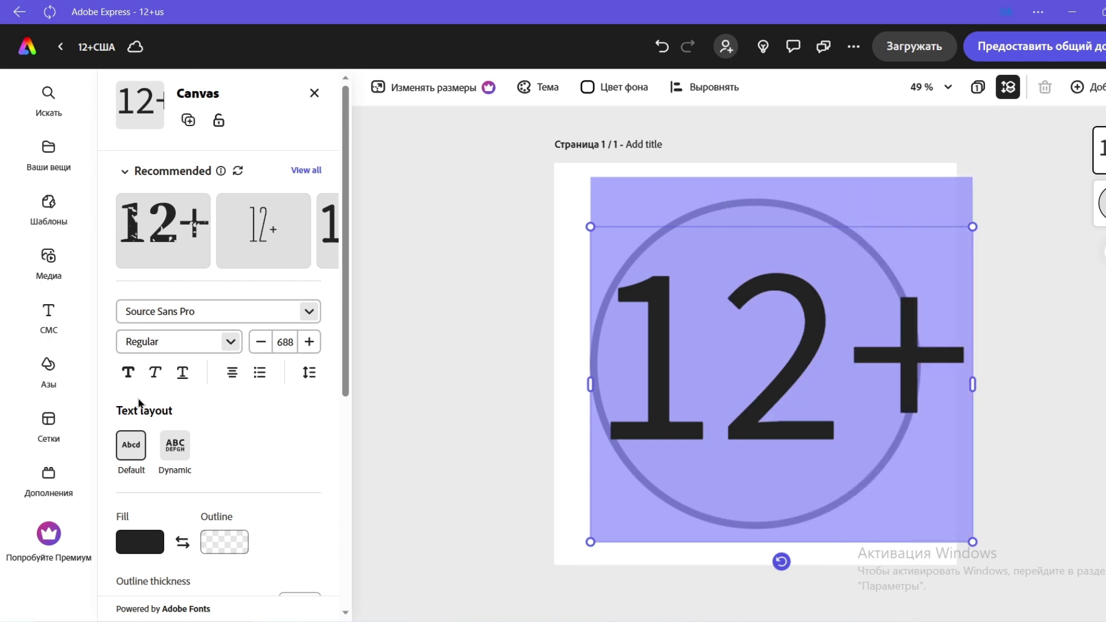
pyautogui.click(129, 372)
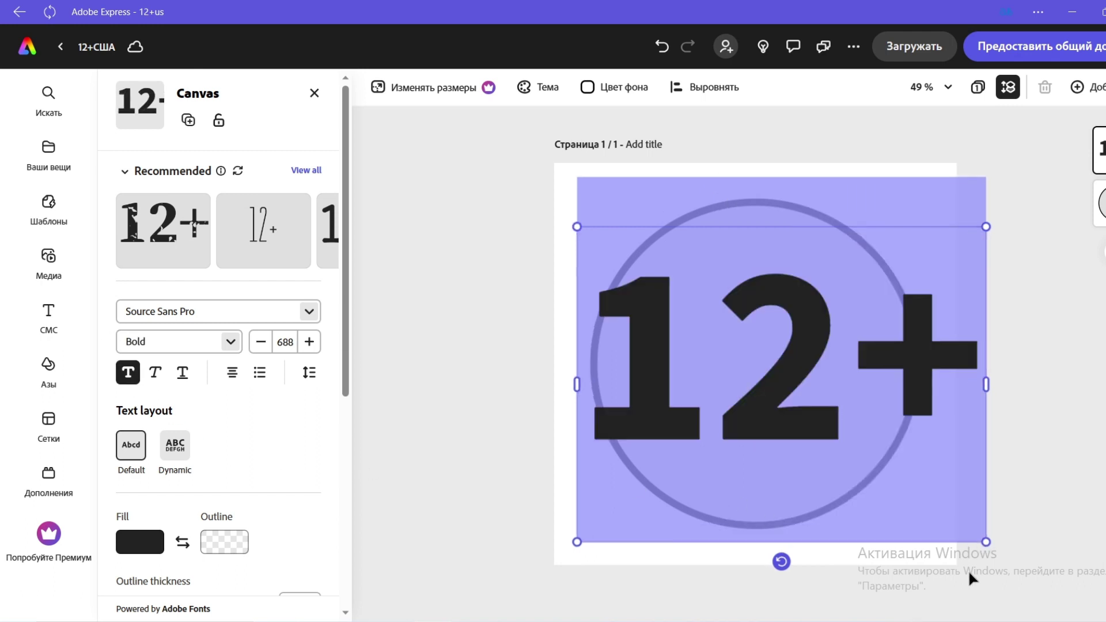
pyautogui.moveTo(986, 541); pyautogui.dragTo(841, 433)
pyautogui.moveTo(714, 334); pyautogui.dragTo(760, 387)
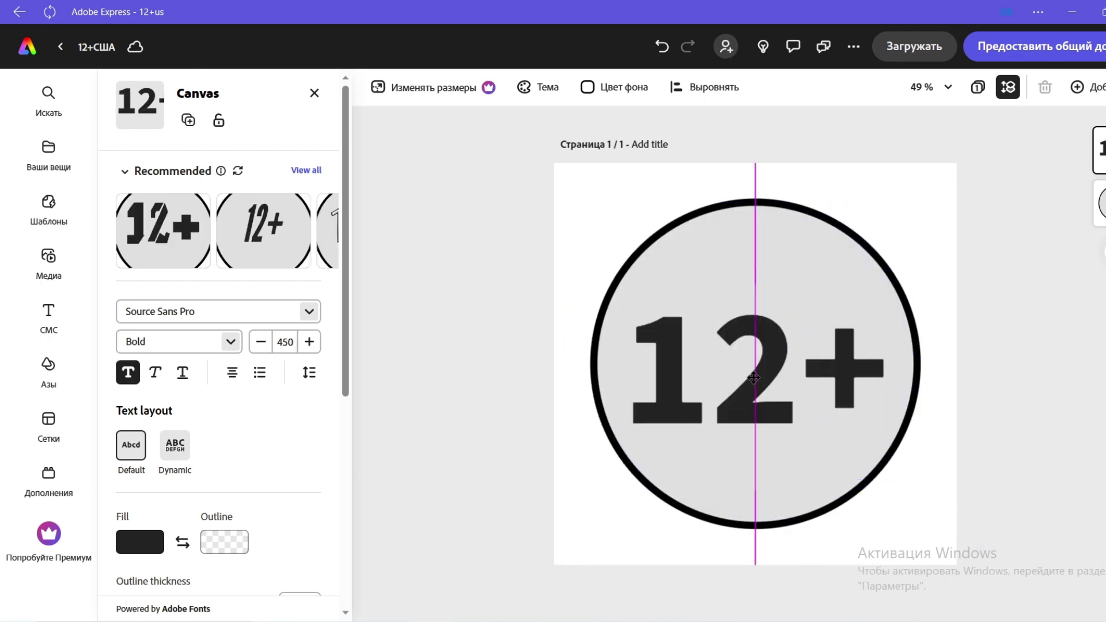
pyautogui.click(1001, 395)
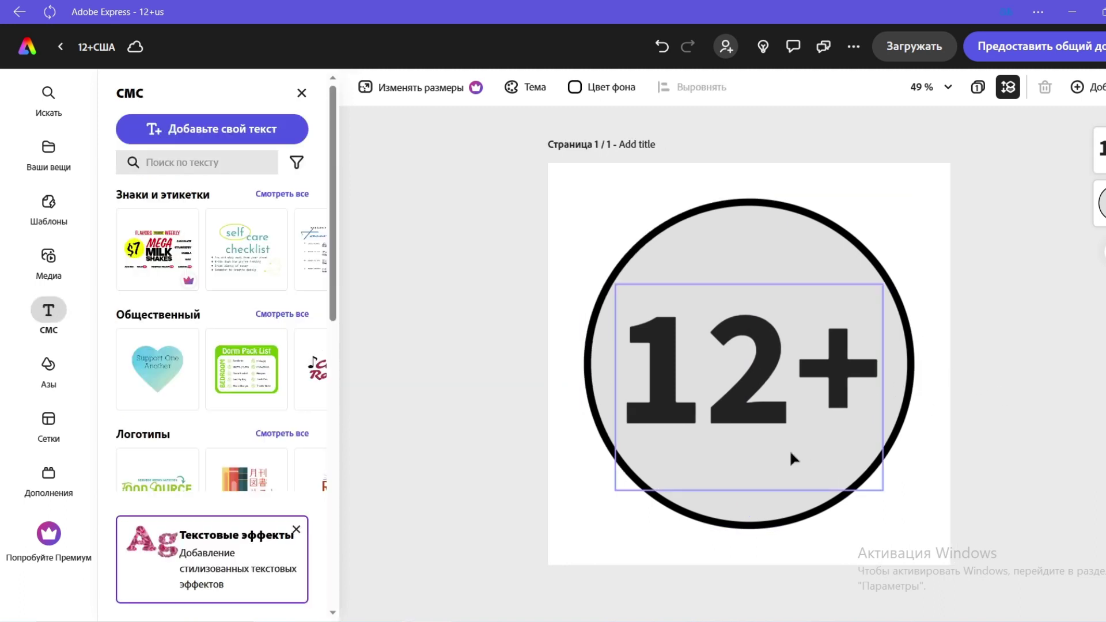
pyautogui.click(730, 400)
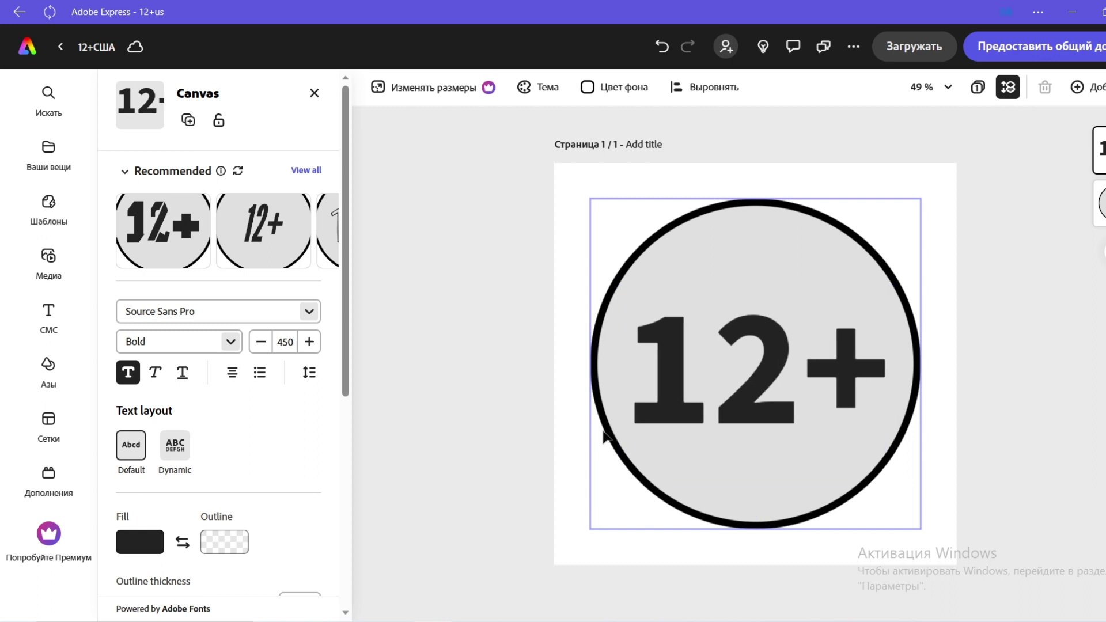
pyautogui.click(993, 349)
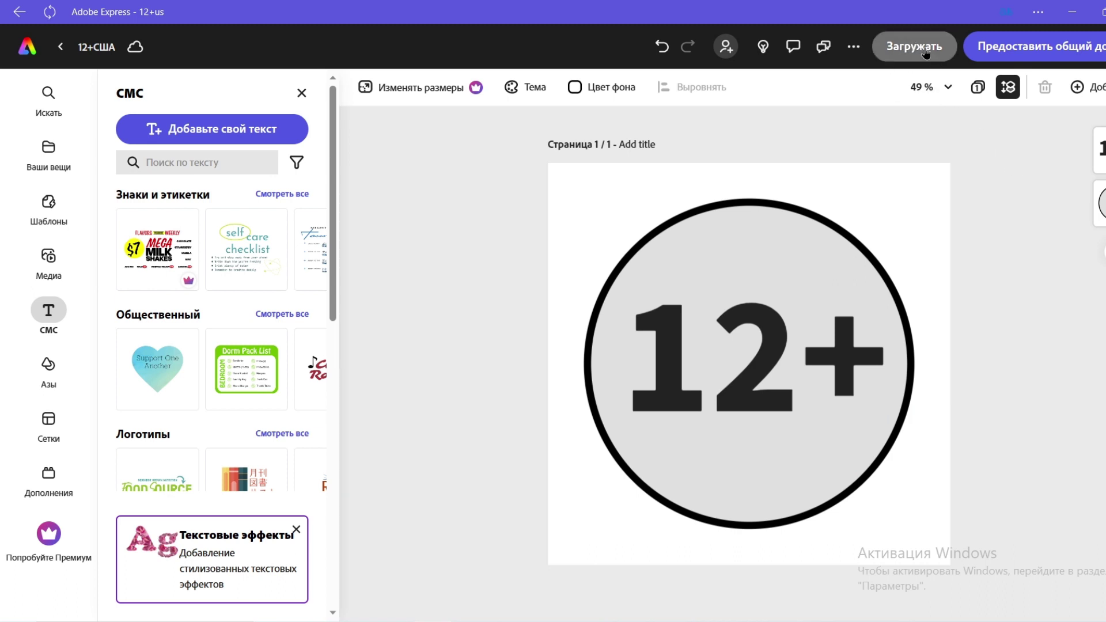
# Download the badge as a PNG and return to the Adobe Express home page
pyautogui.click(925, 51)
pyautogui.click(925, 214)
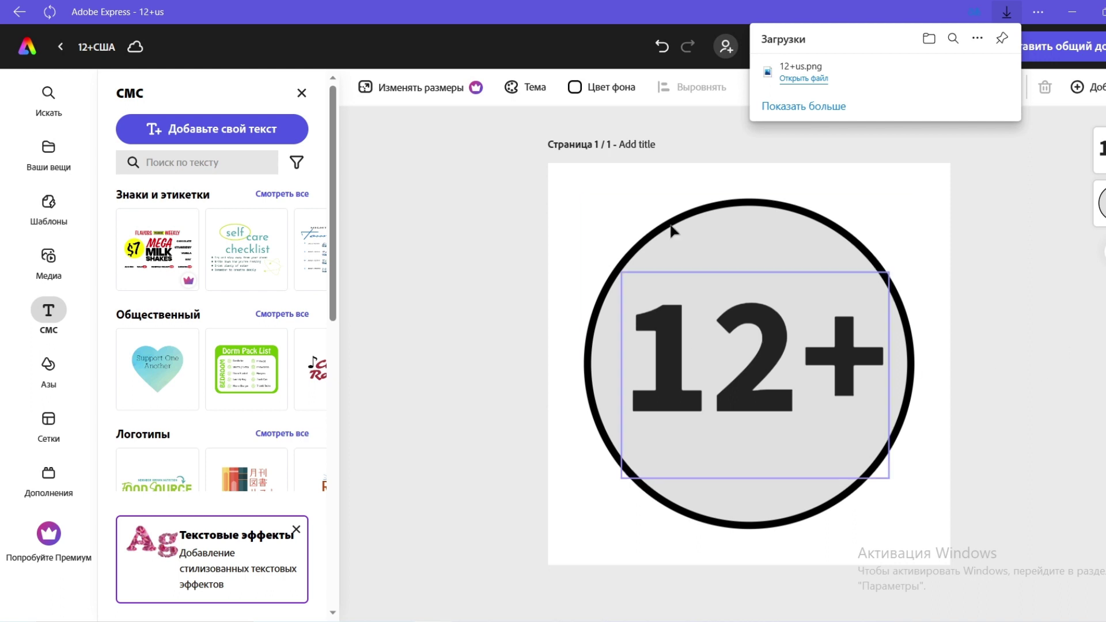
pyautogui.click(21, 60)
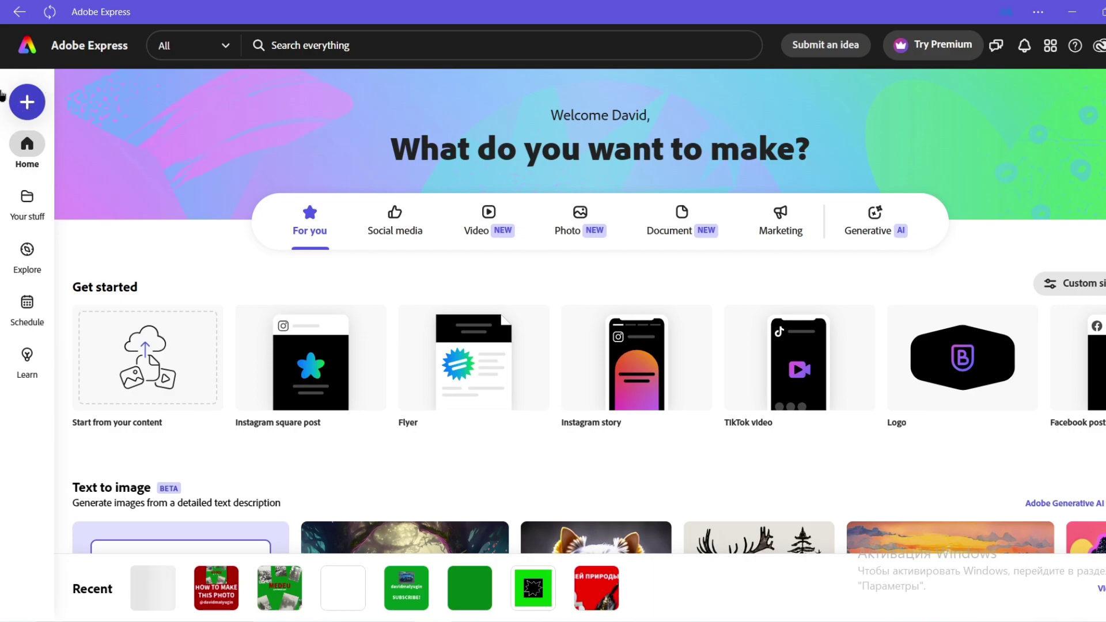
# Run the Remove background quick action on 12+us.png and close the result
pyautogui.click(27, 104)
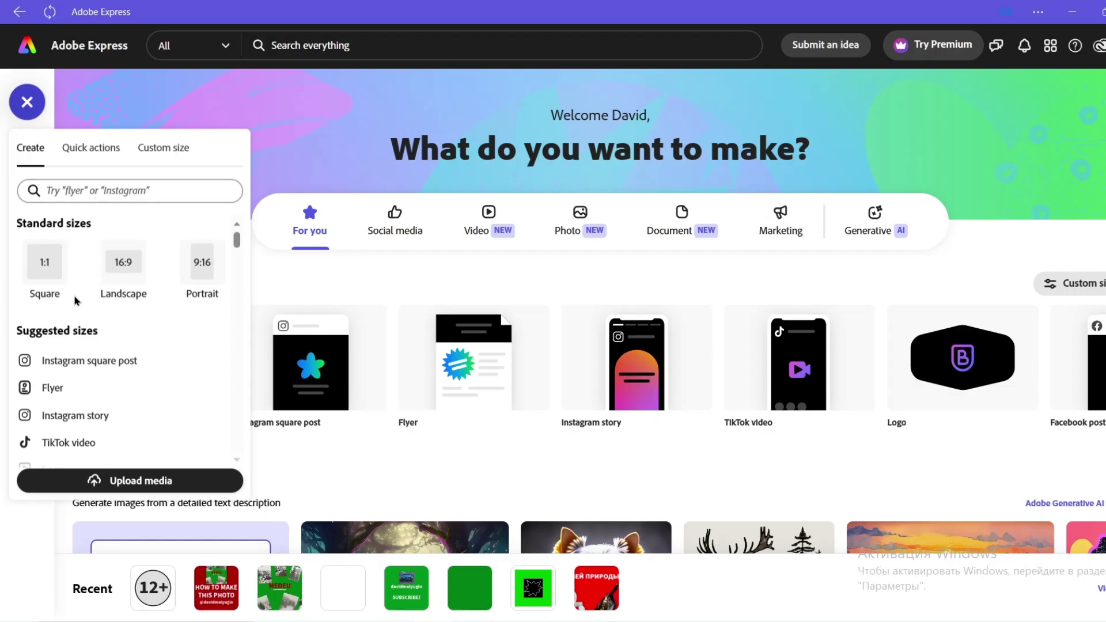
pyautogui.click(146, 149)
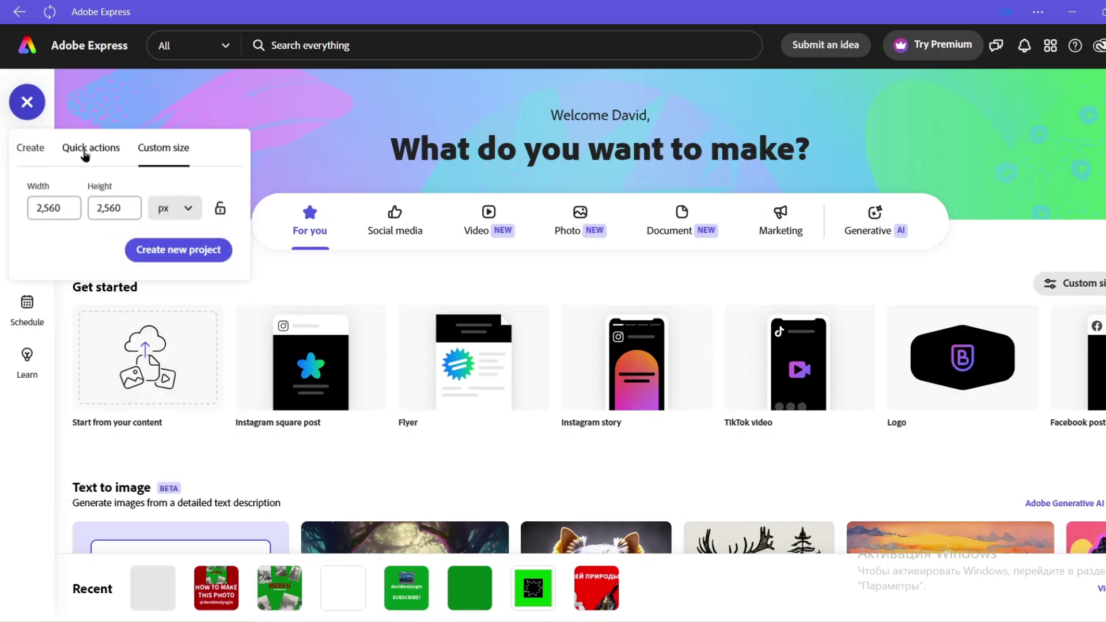
pyautogui.click(84, 150)
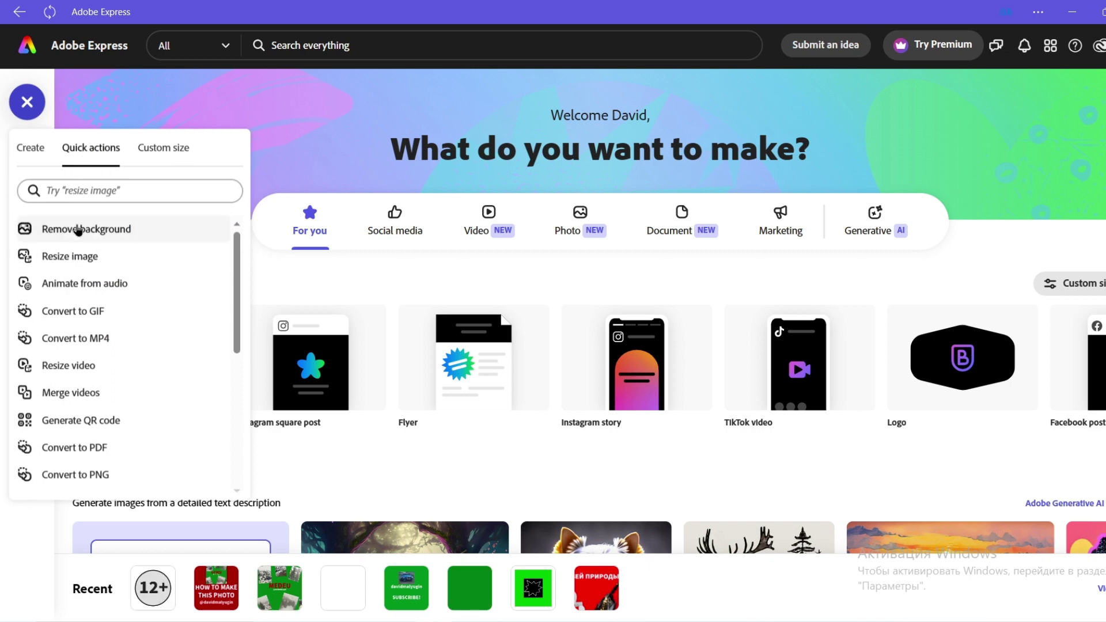
pyautogui.click(86, 231)
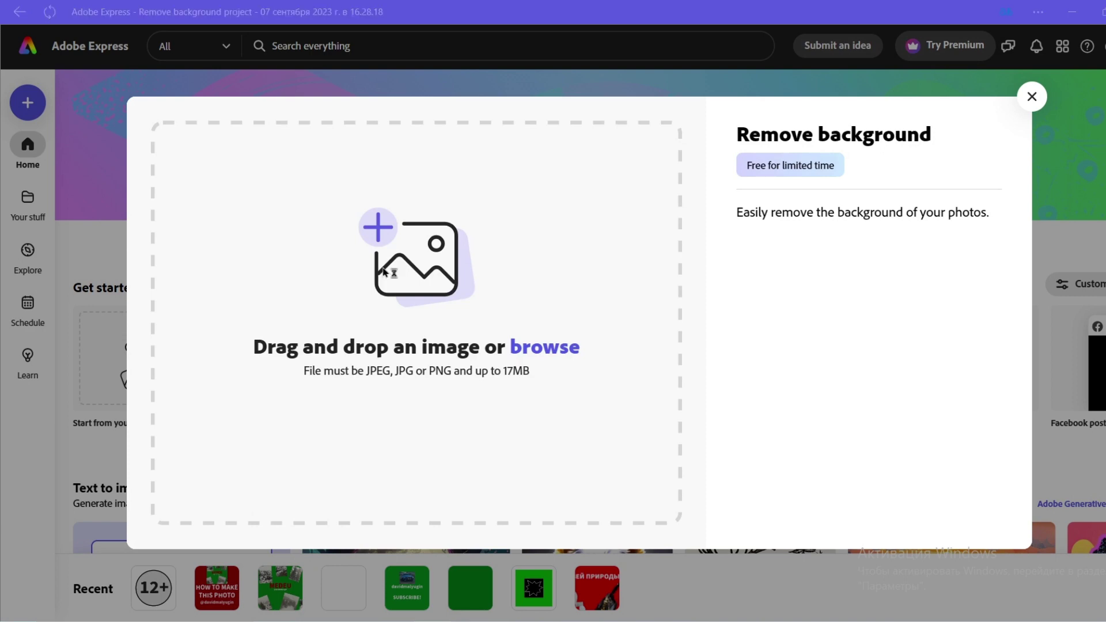
pyautogui.click(629, 439)
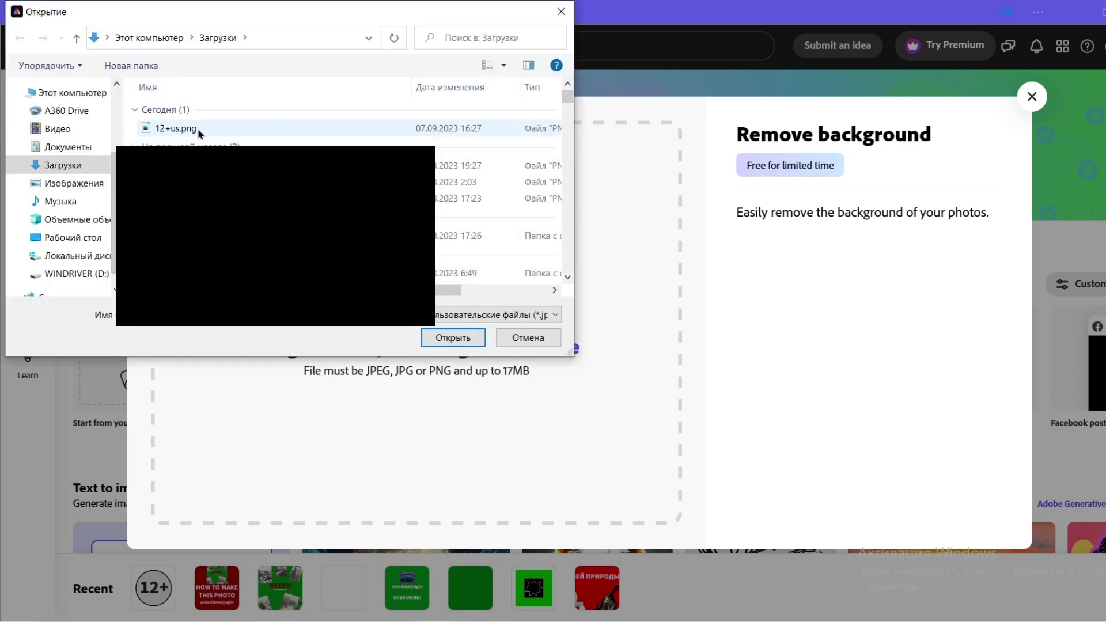
pyautogui.click(189, 130)
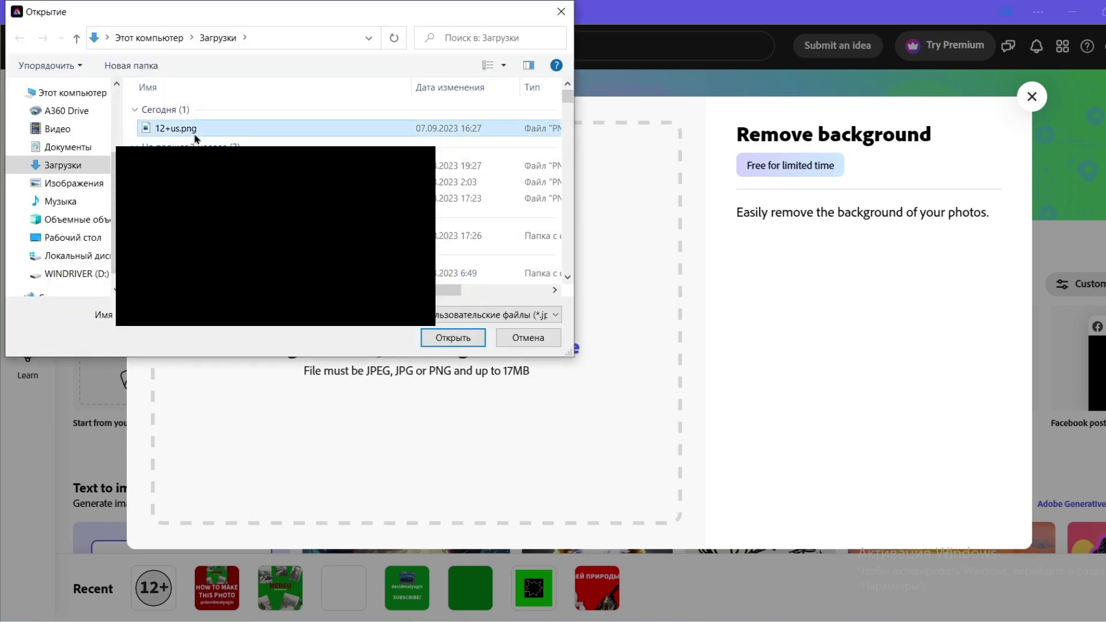
pyautogui.click(454, 340)
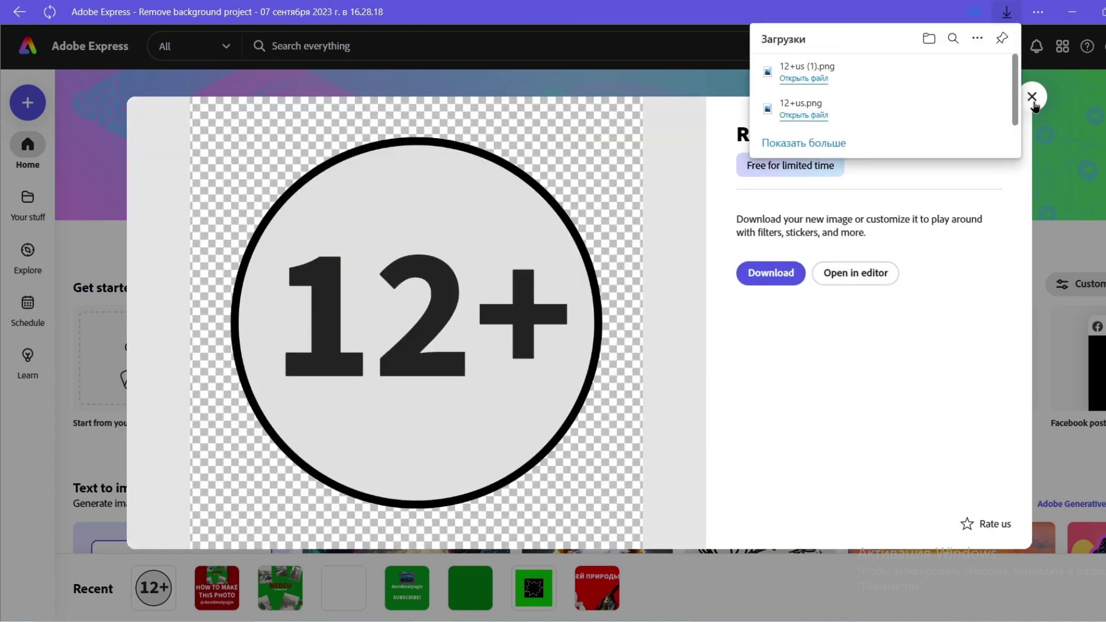
pyautogui.click(1032, 98)
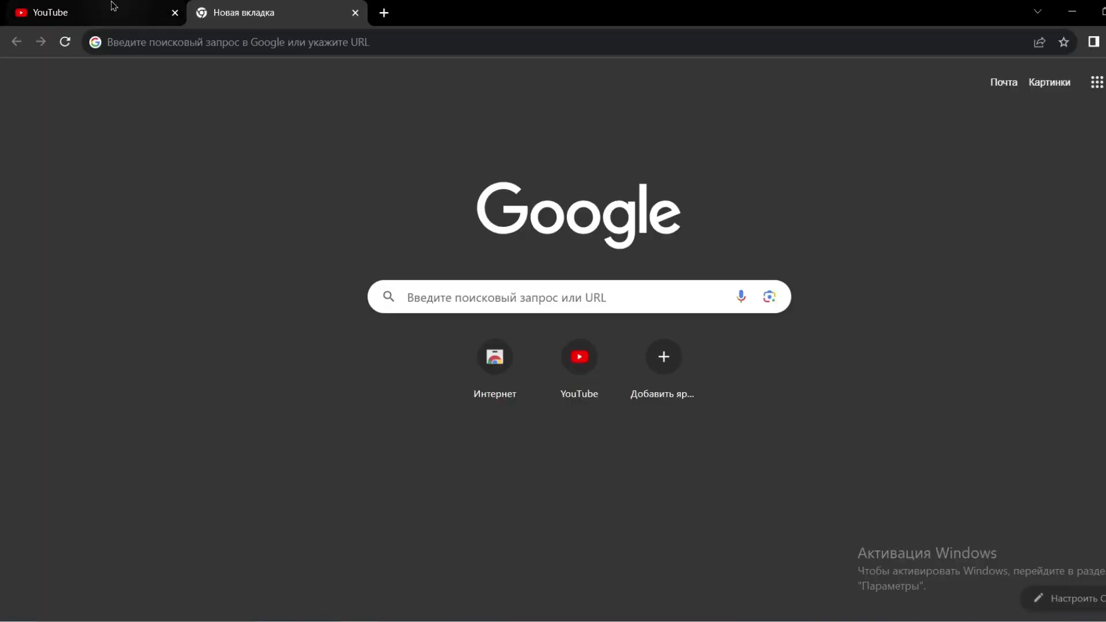
# From the YouTube channel page, open channel customisation and switch to the Branding tab
pyautogui.click(109, 10)
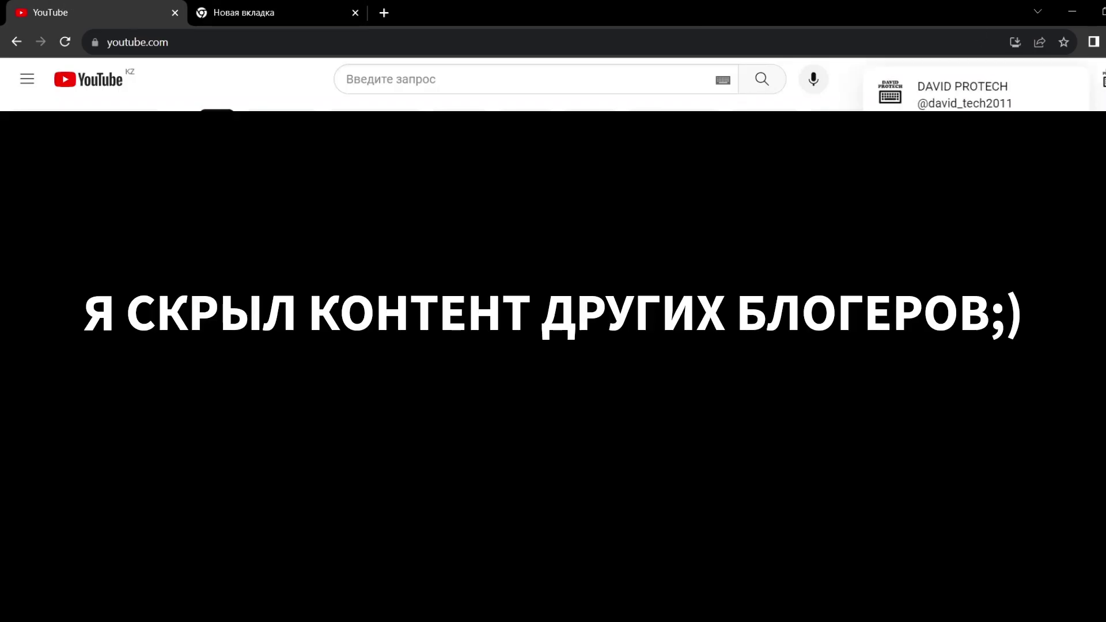
pyautogui.click(944, 130)
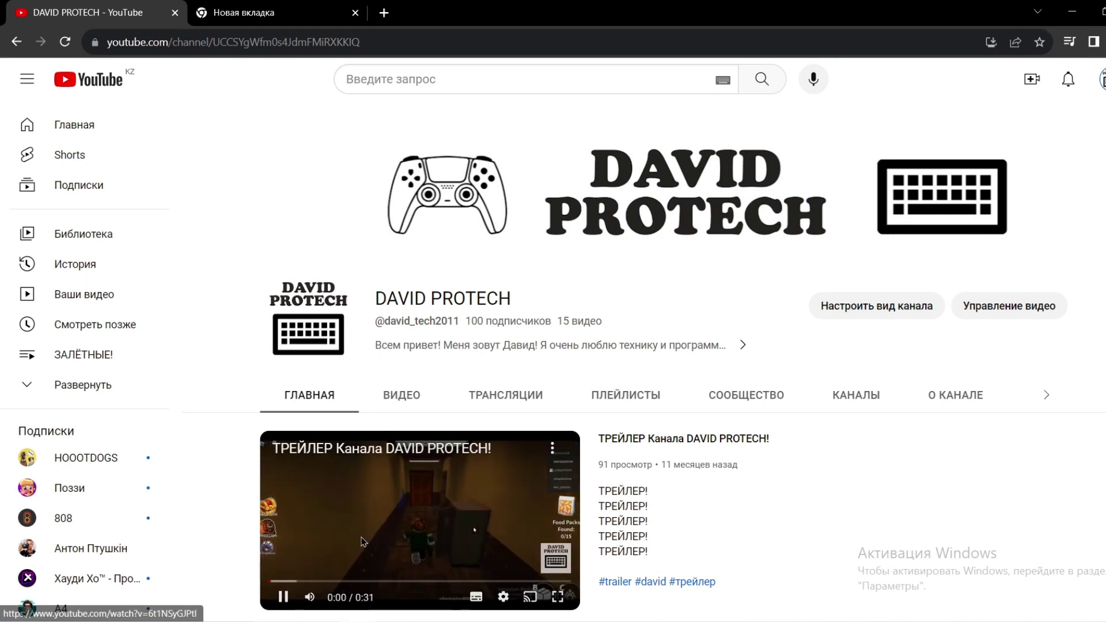
pyautogui.click(281, 593)
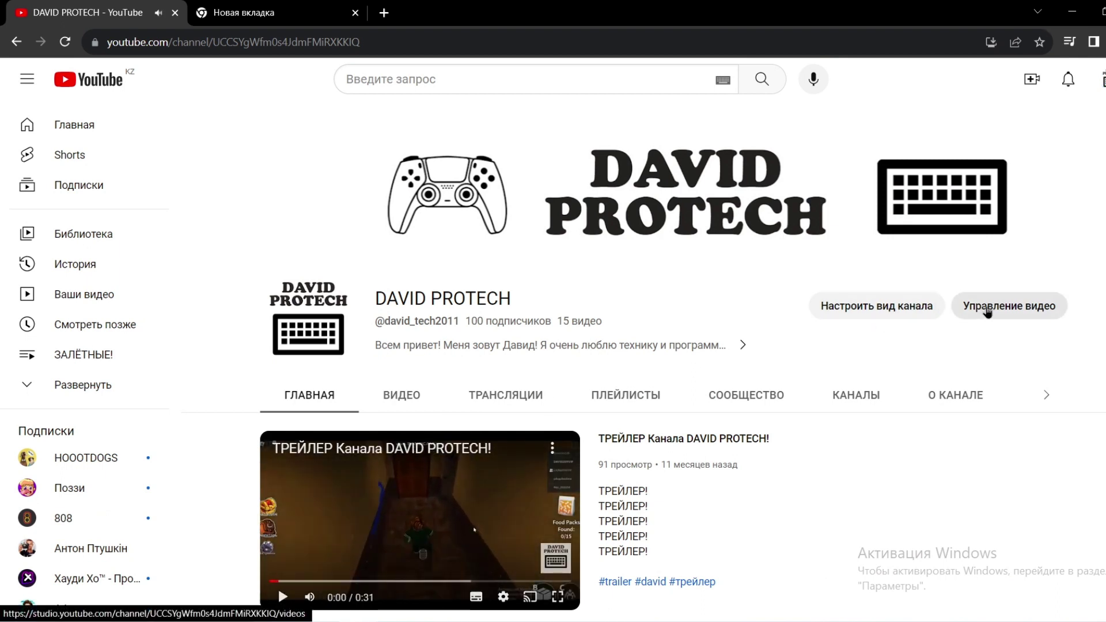
pyautogui.click(906, 314)
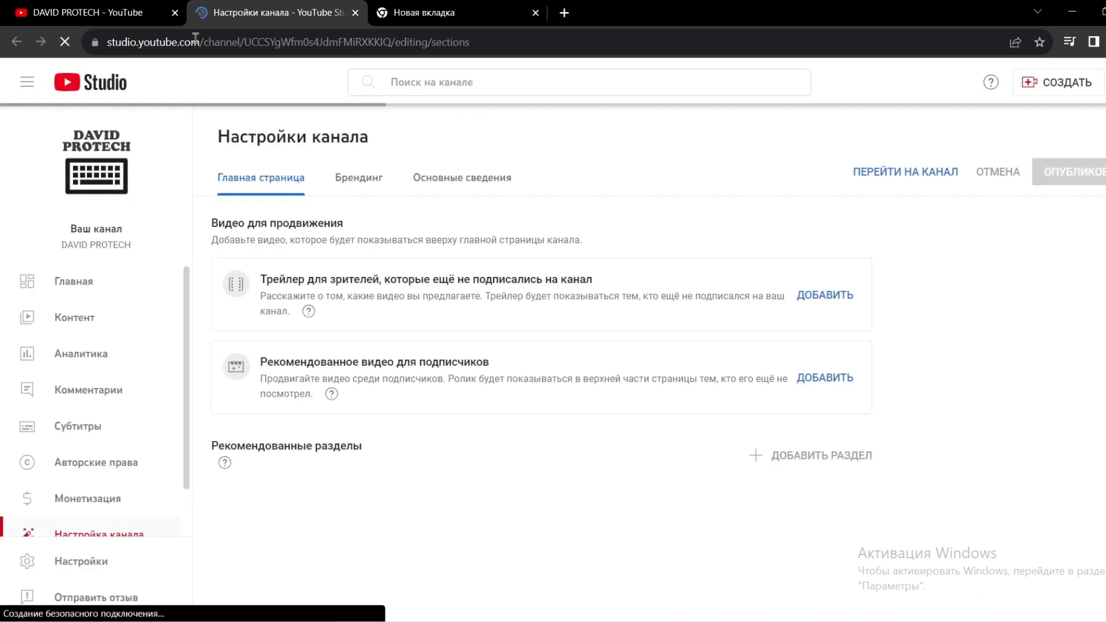
pyautogui.scroll(-4, 534, 317)
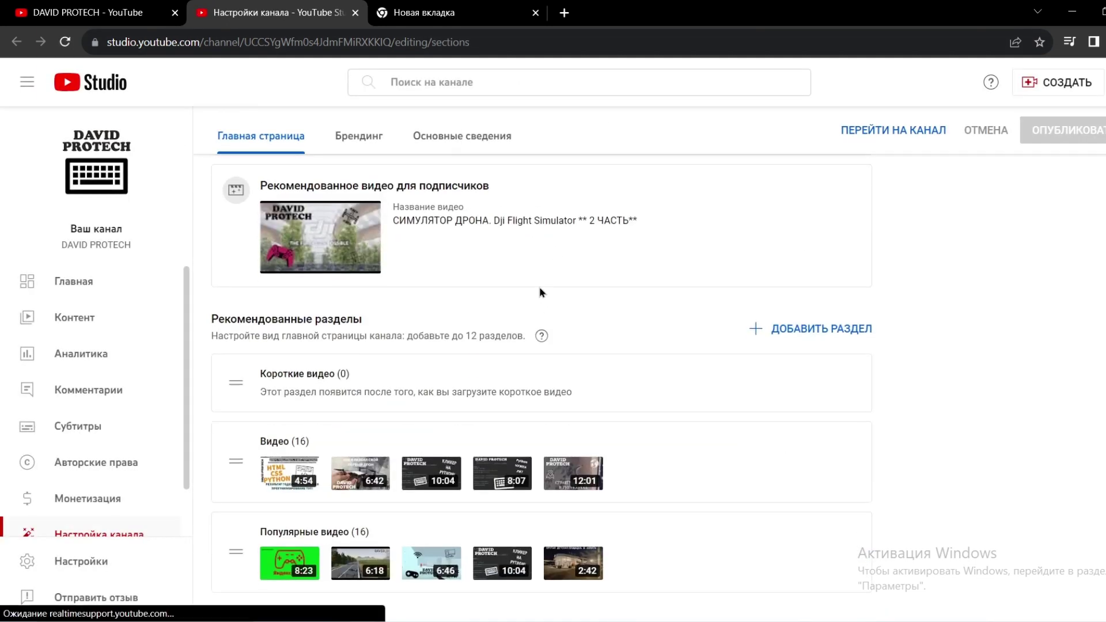
pyautogui.click(353, 145)
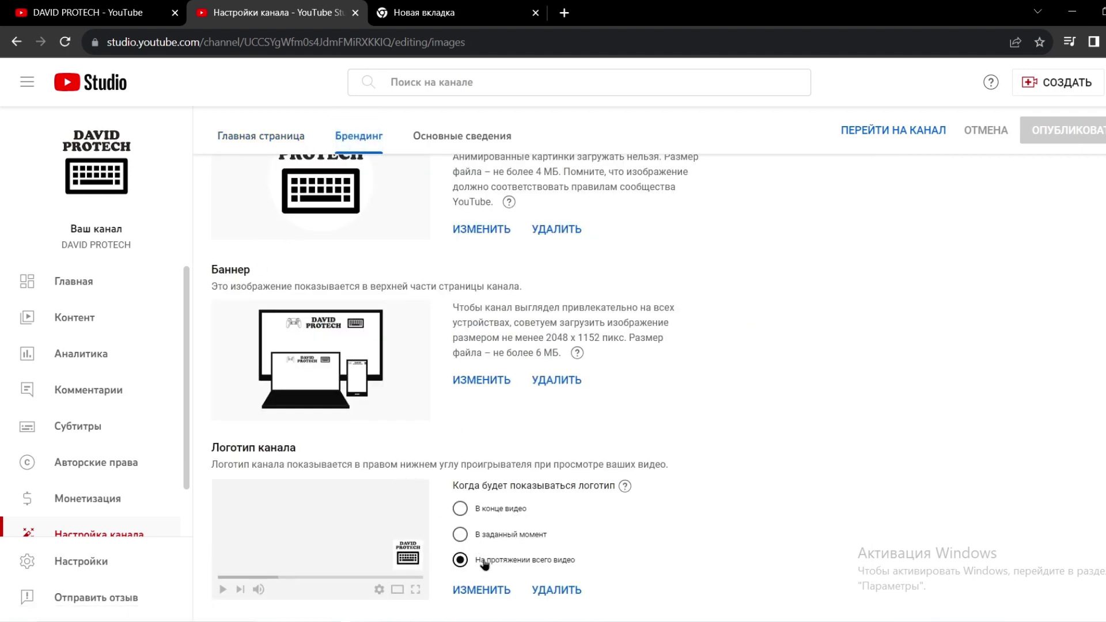
# Replace the channel logo with the transparent '12+us (1).png' from Downloads and confirm the crop
pyautogui.click(460, 592)
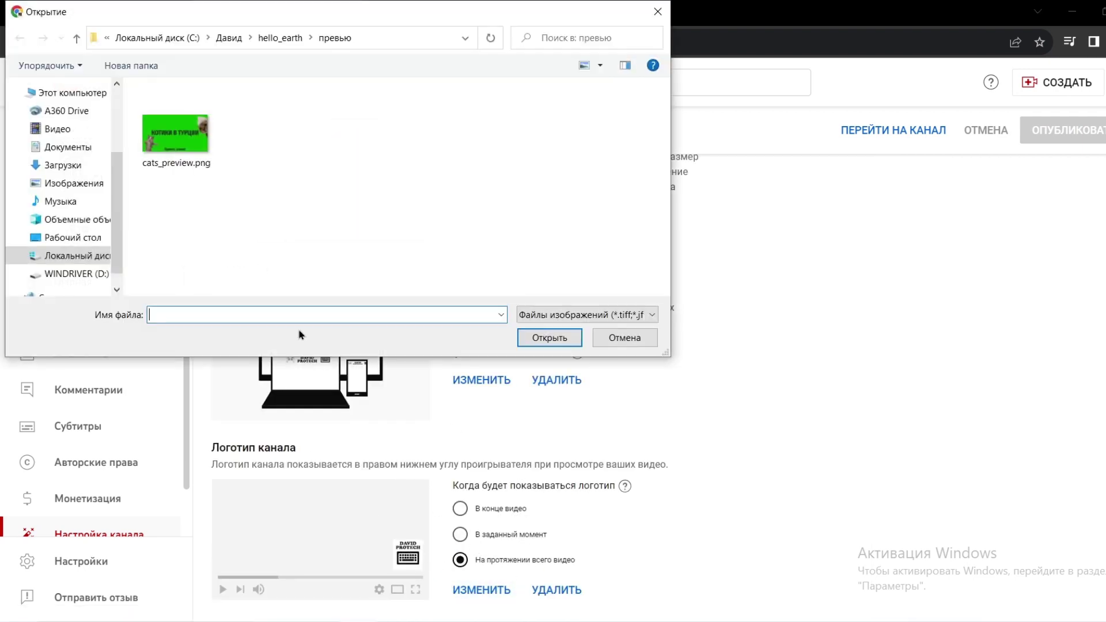
pyautogui.click(64, 165)
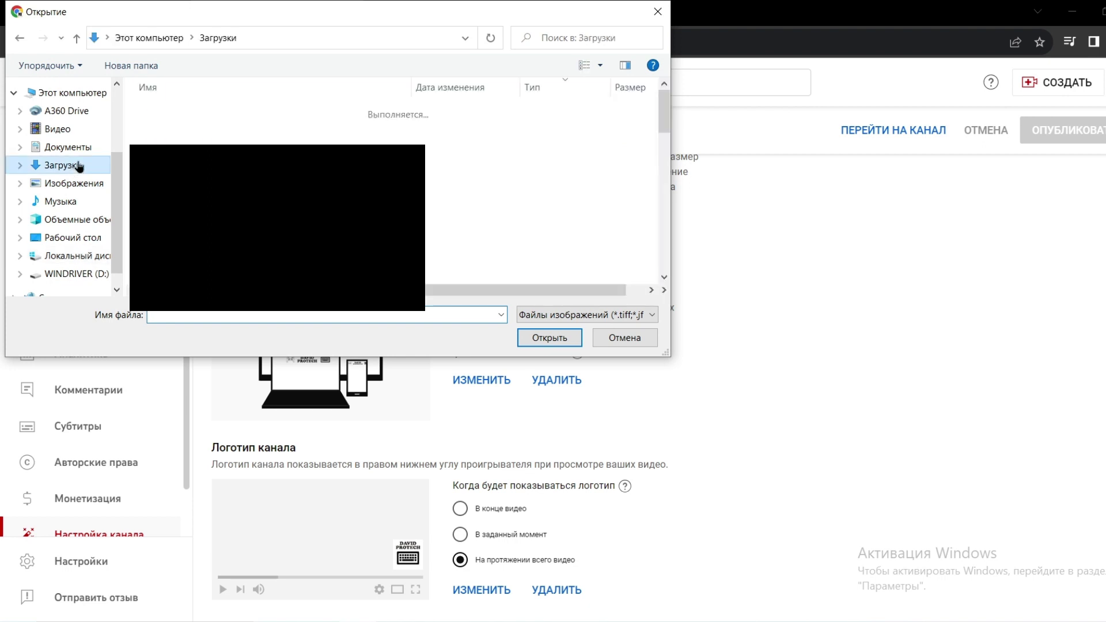
pyautogui.click(192, 130)
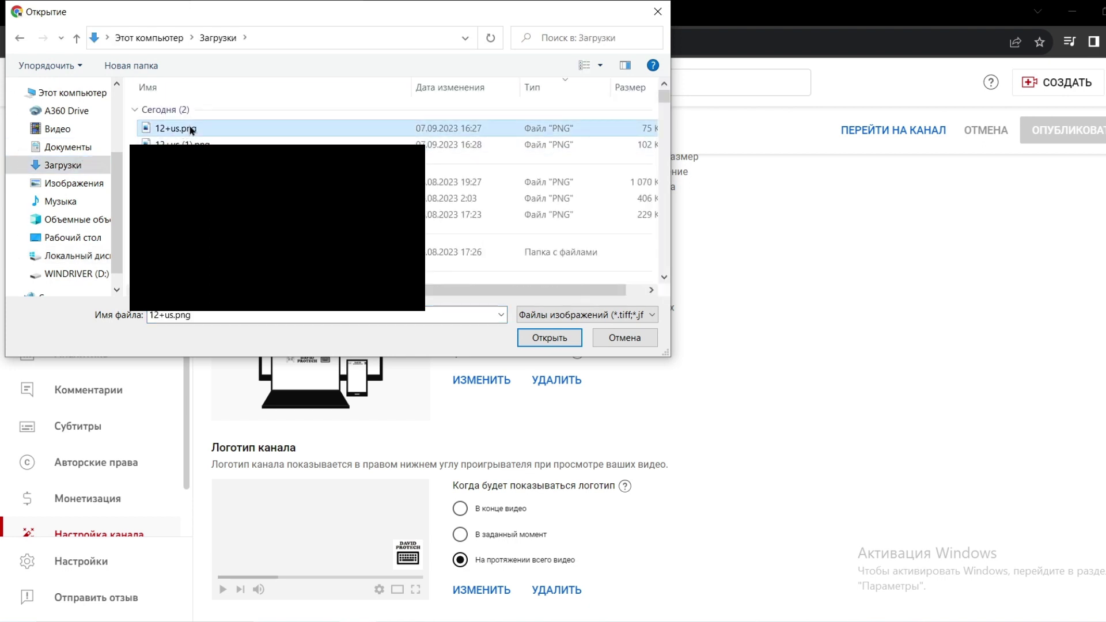
pyautogui.press('Down')
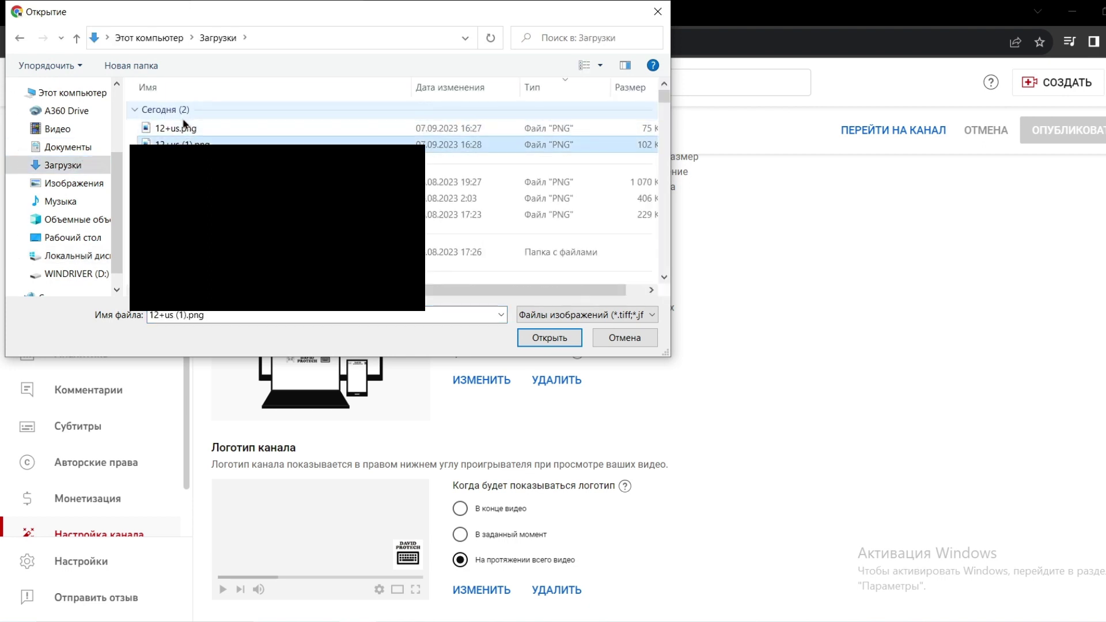
pyautogui.press('Return')
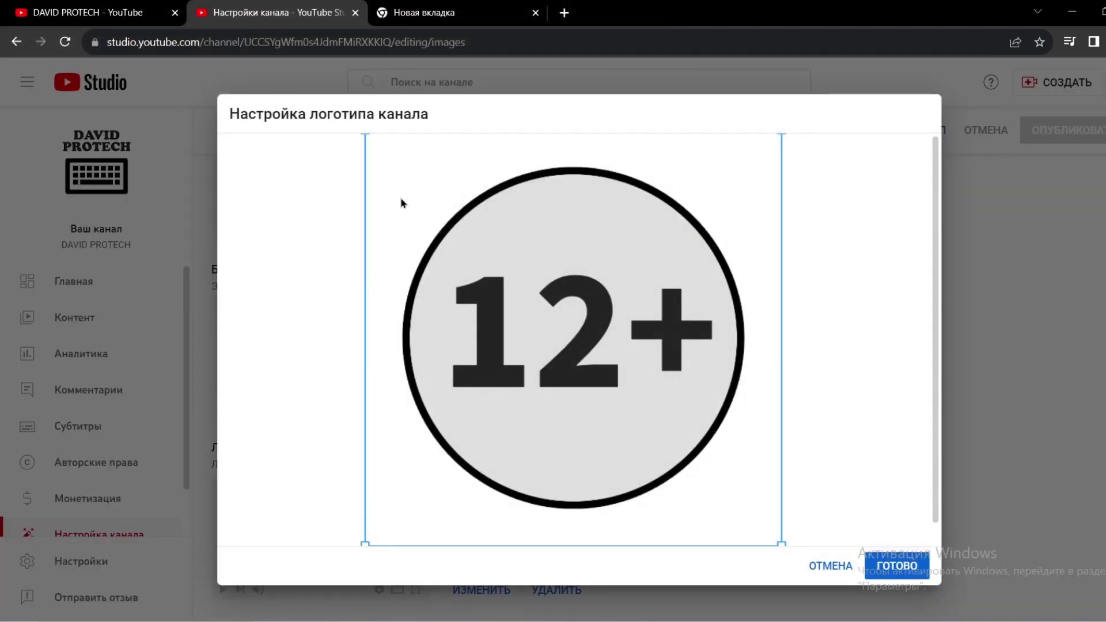
pyautogui.click(894, 571)
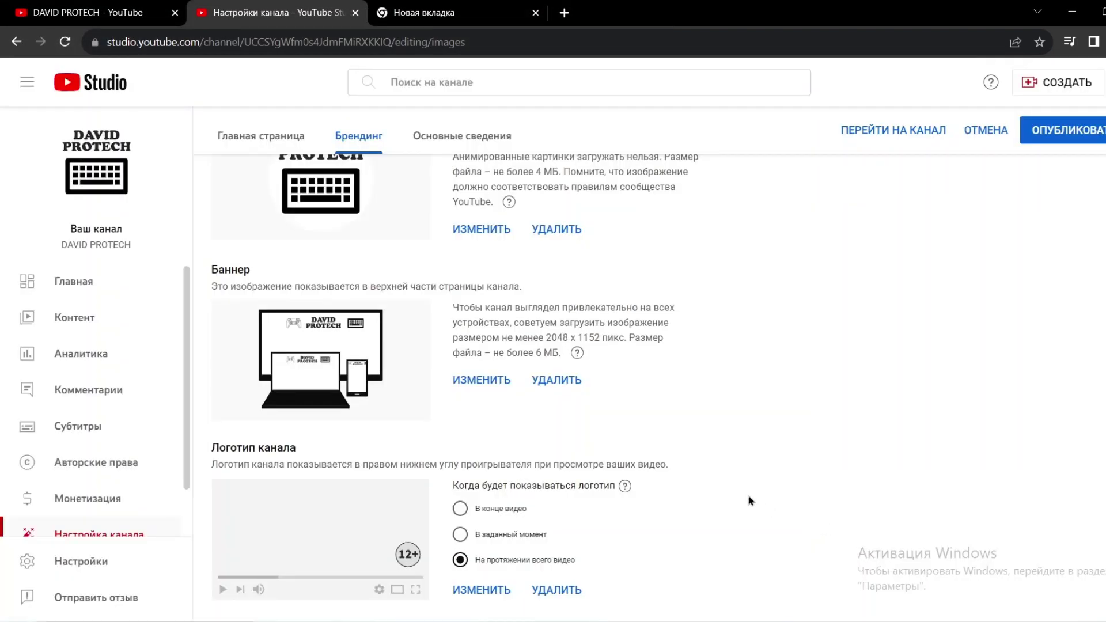
# Publish the branding changes and open a channel video to verify the 12+ watermark
pyautogui.click(1086, 144)
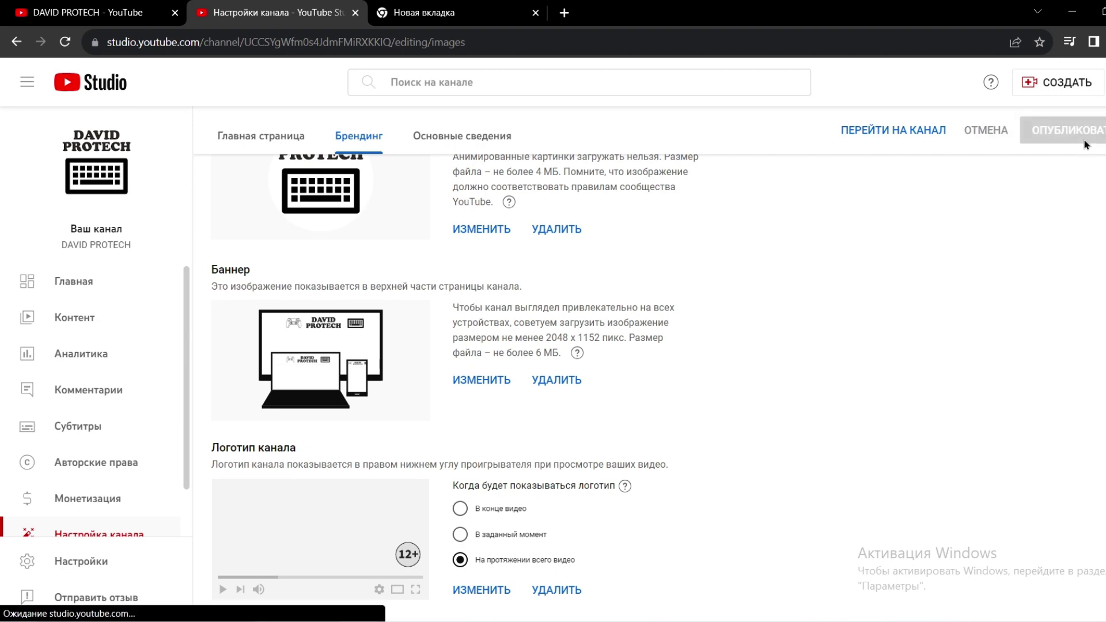
pyautogui.click(94, 174)
pyautogui.scroll(-10, 729, 380)
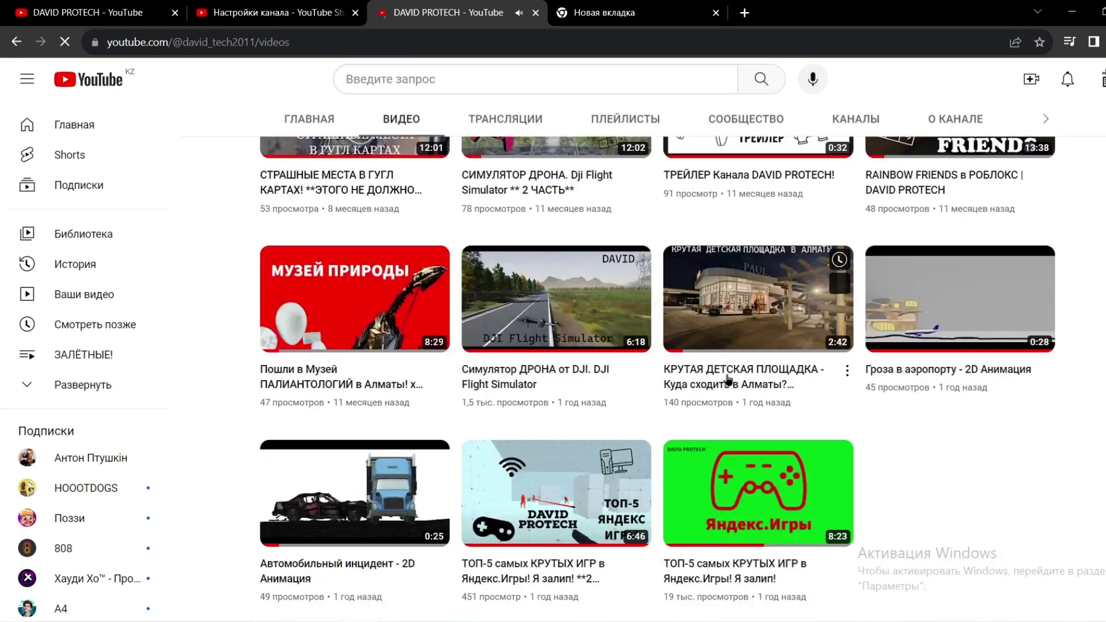
pyautogui.click(754, 472)
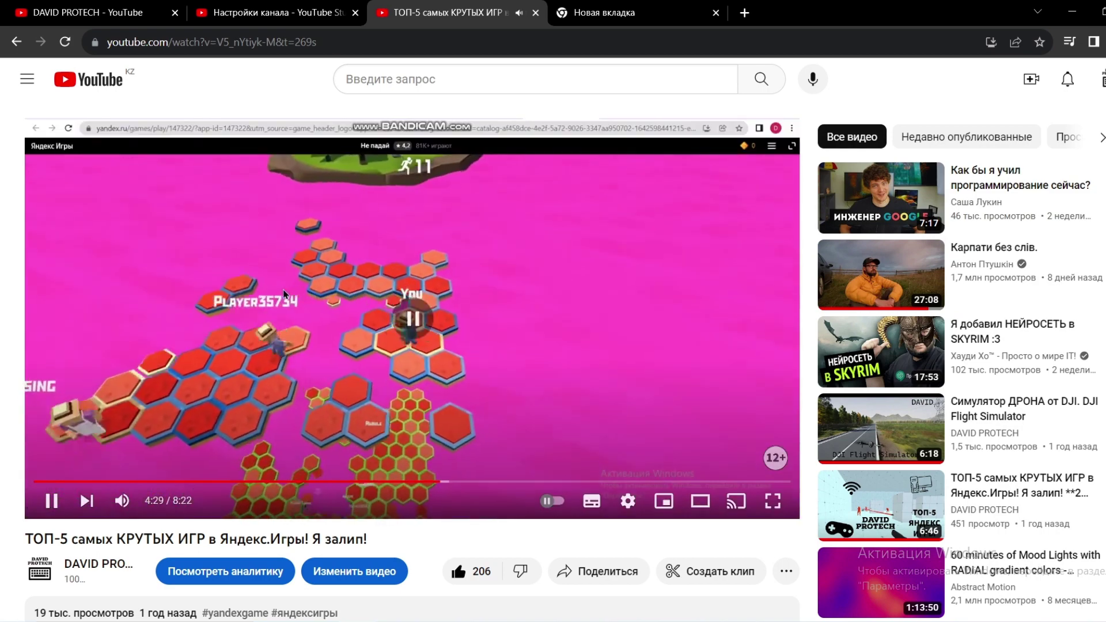